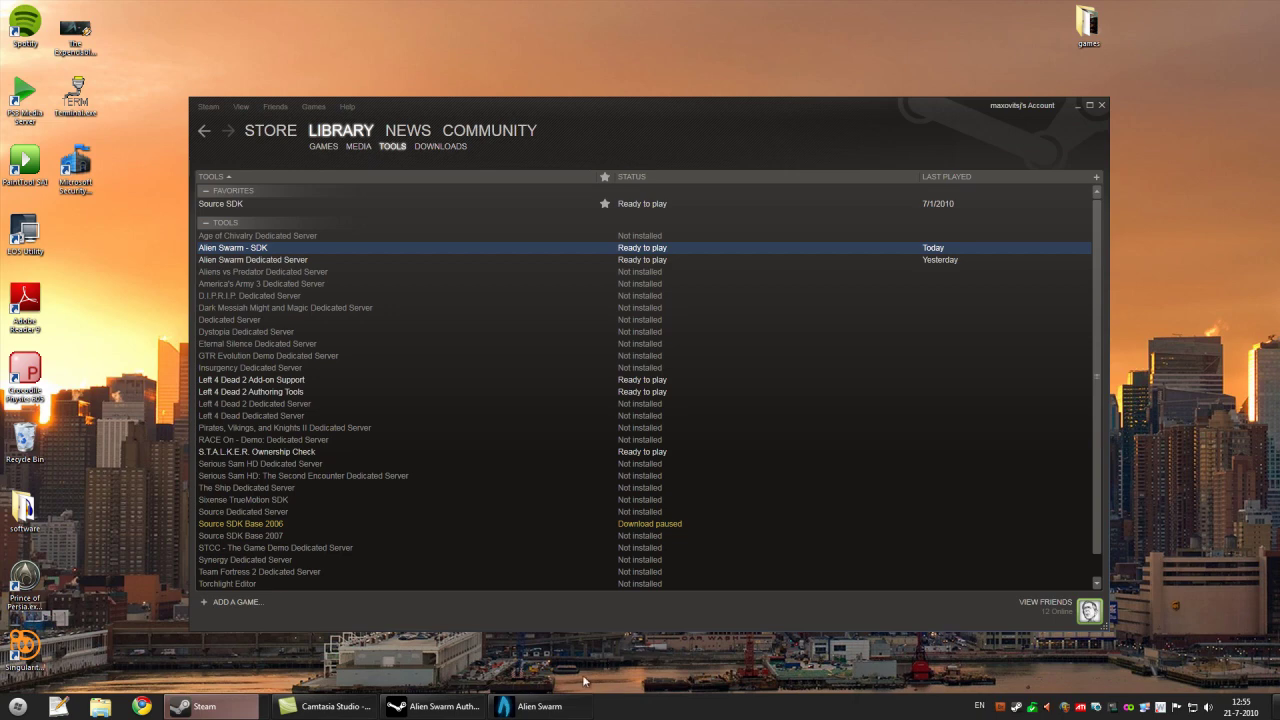
Switch to the running Alien Swarm game and walk the marine around the test map to examine it
left_click(573, 712)
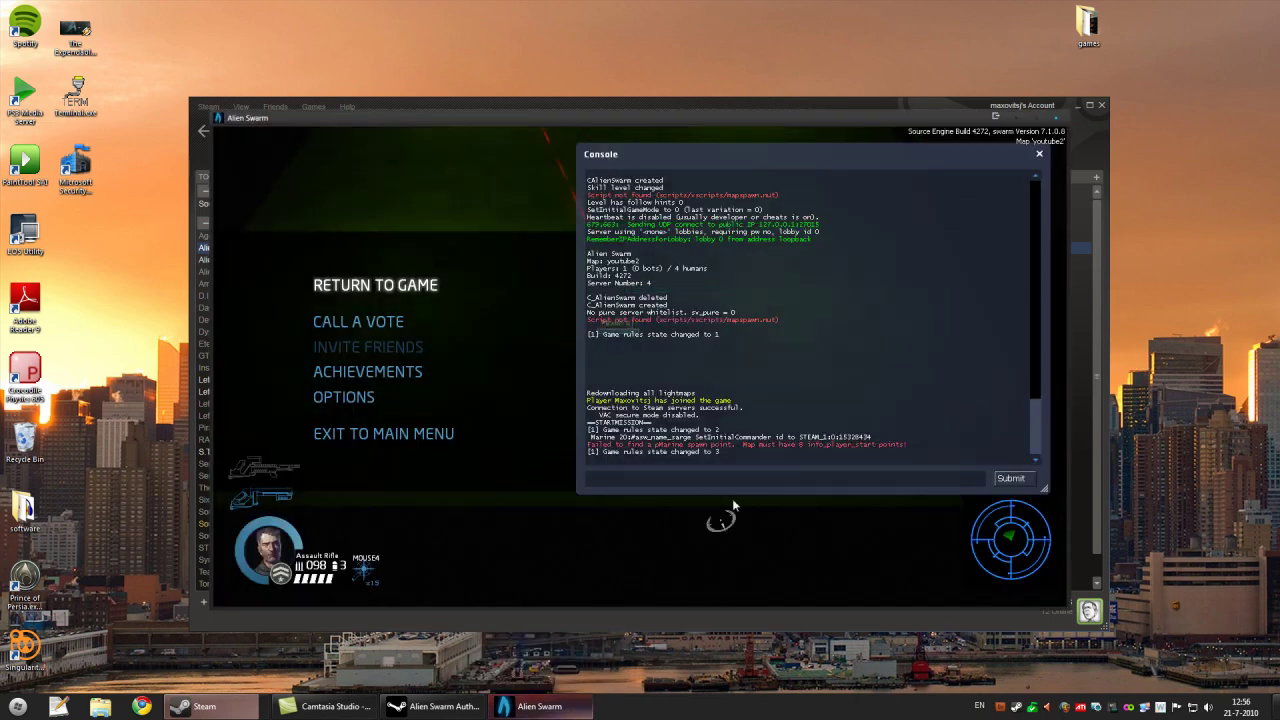
key("Escape")
key("a")
key("s")
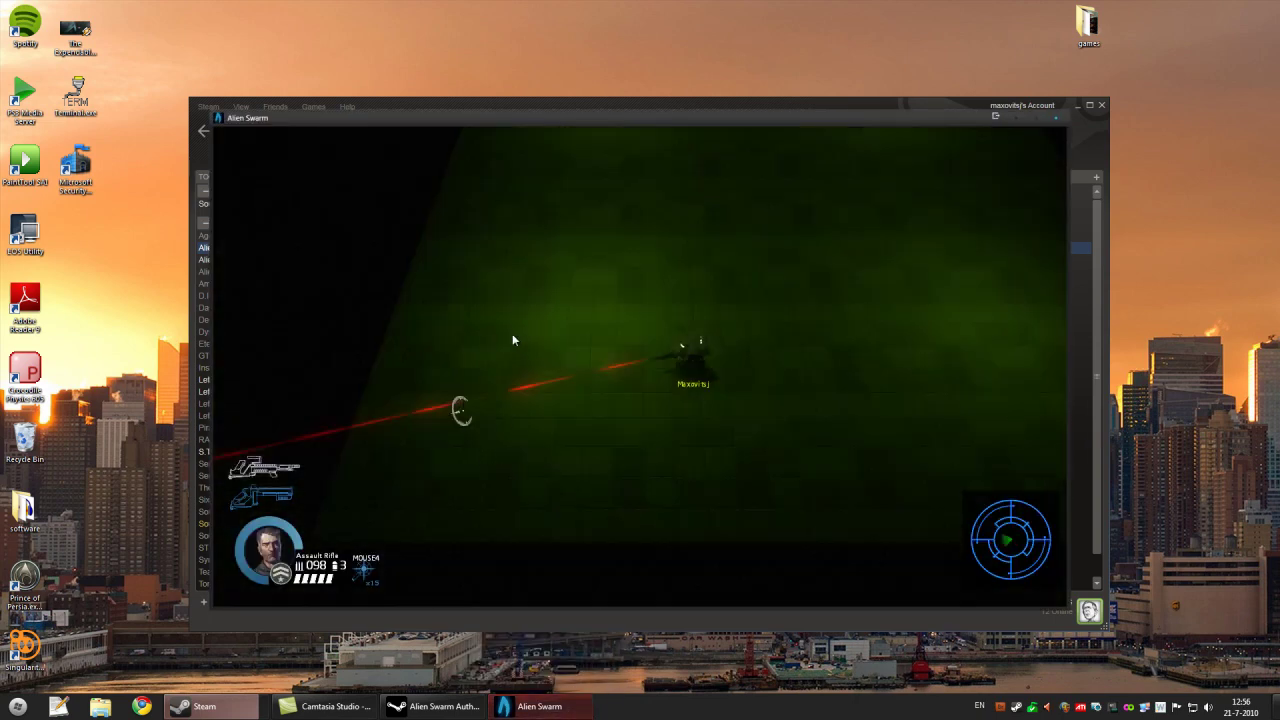
key("w")
key("d")
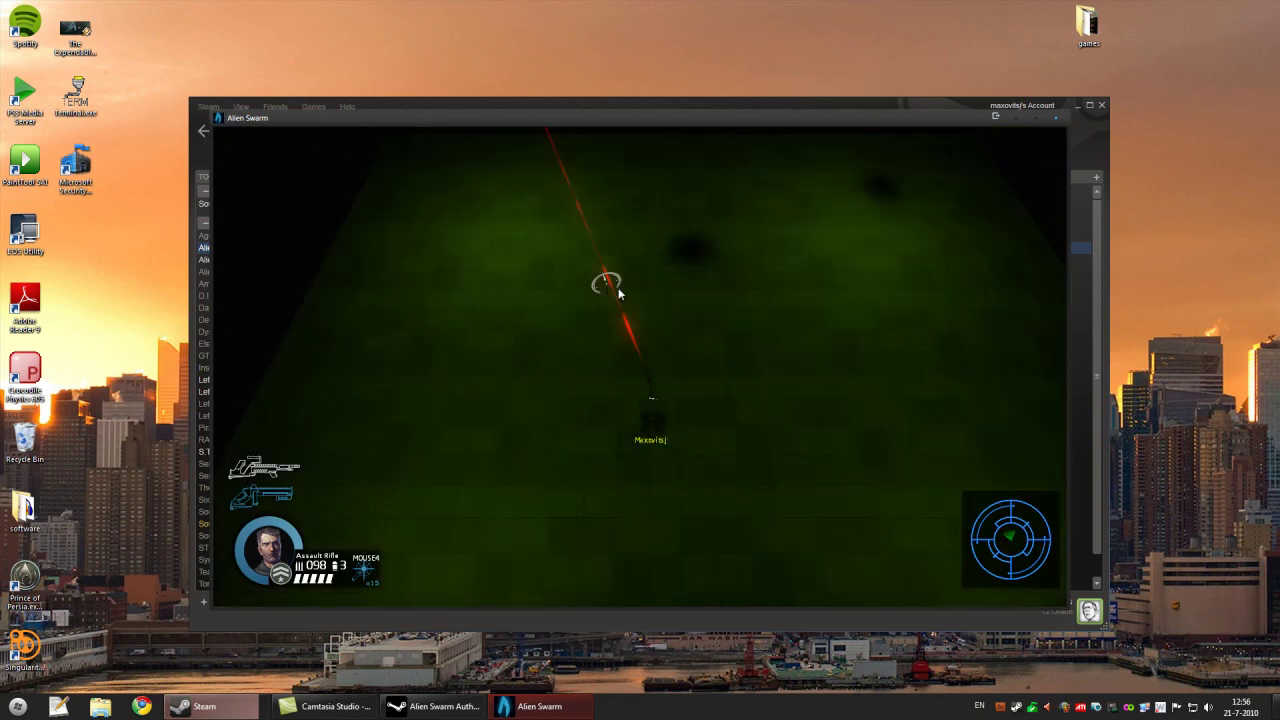
key("w")
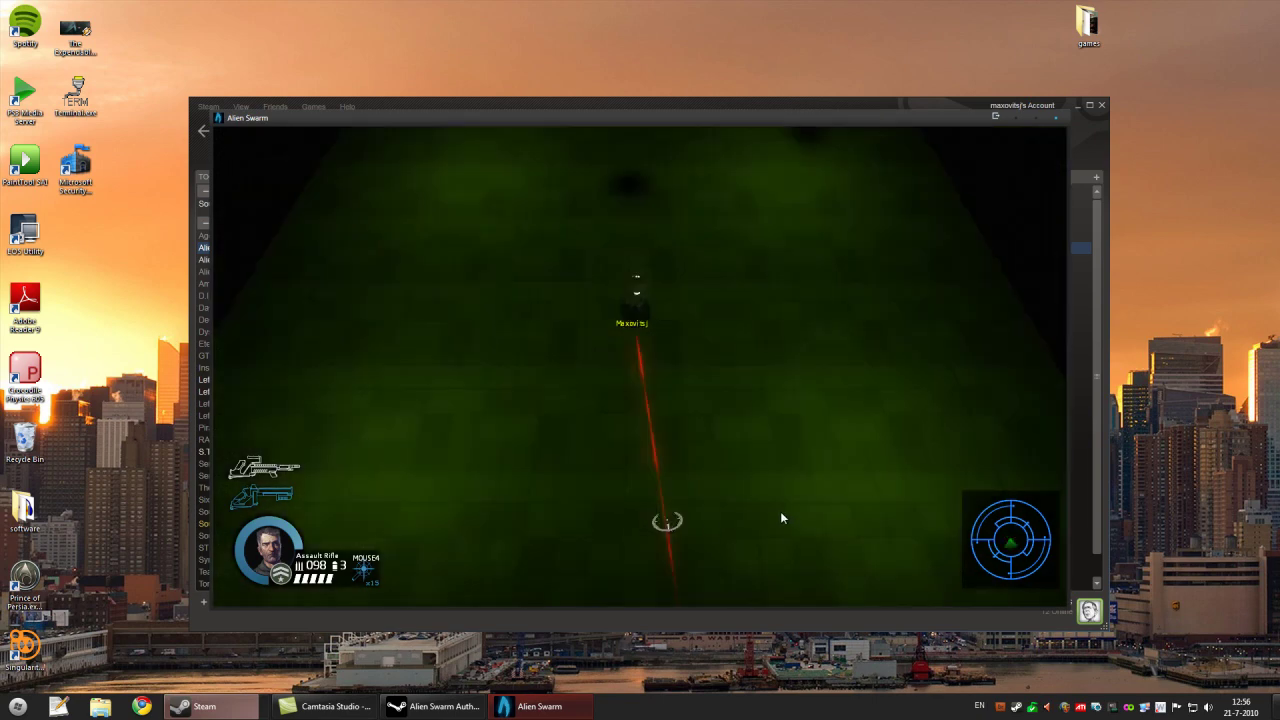
key("Escape")
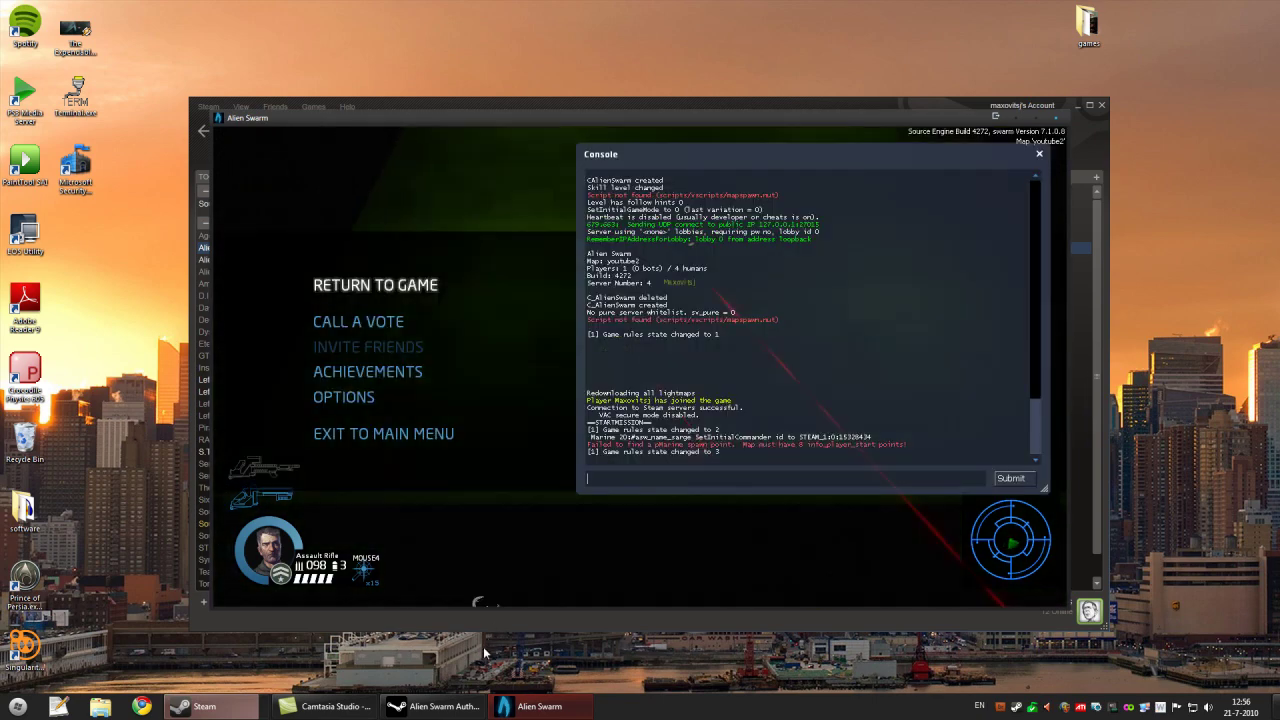
Switch to the Alien Swarm Authoring Tools and launch the Hammer World Editor
left_click(440, 706)
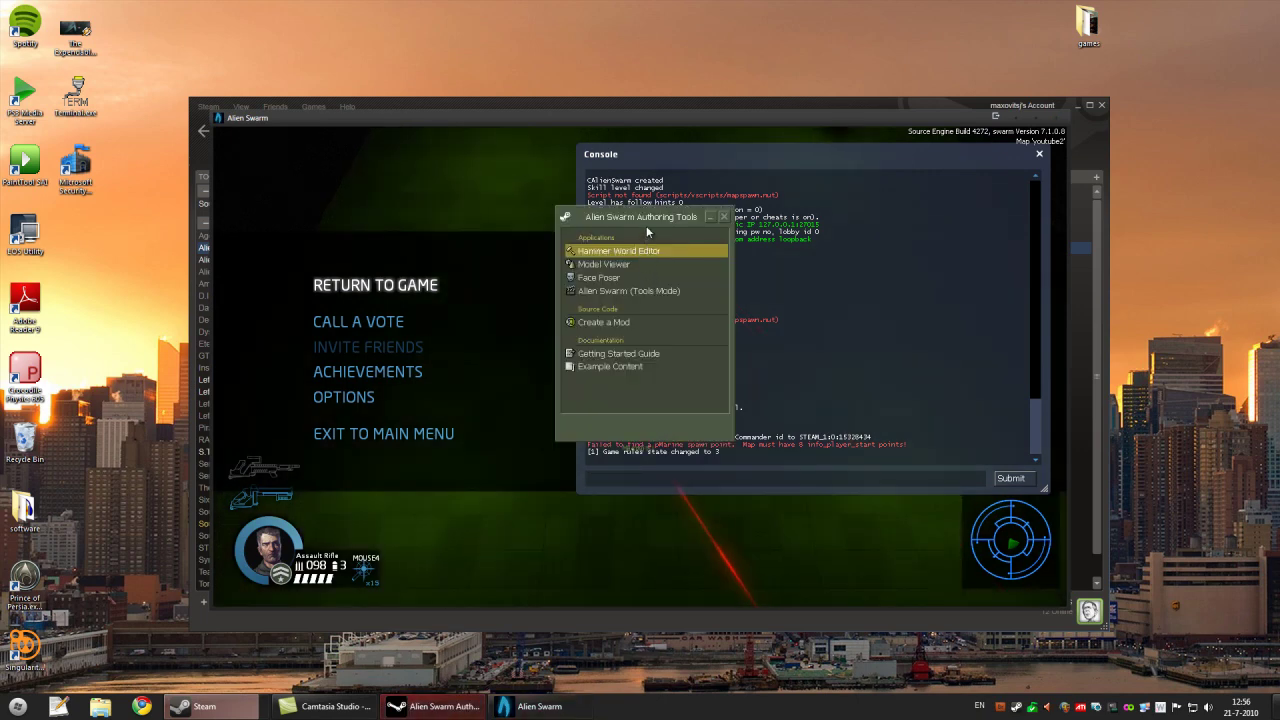
left_click(234, 714)
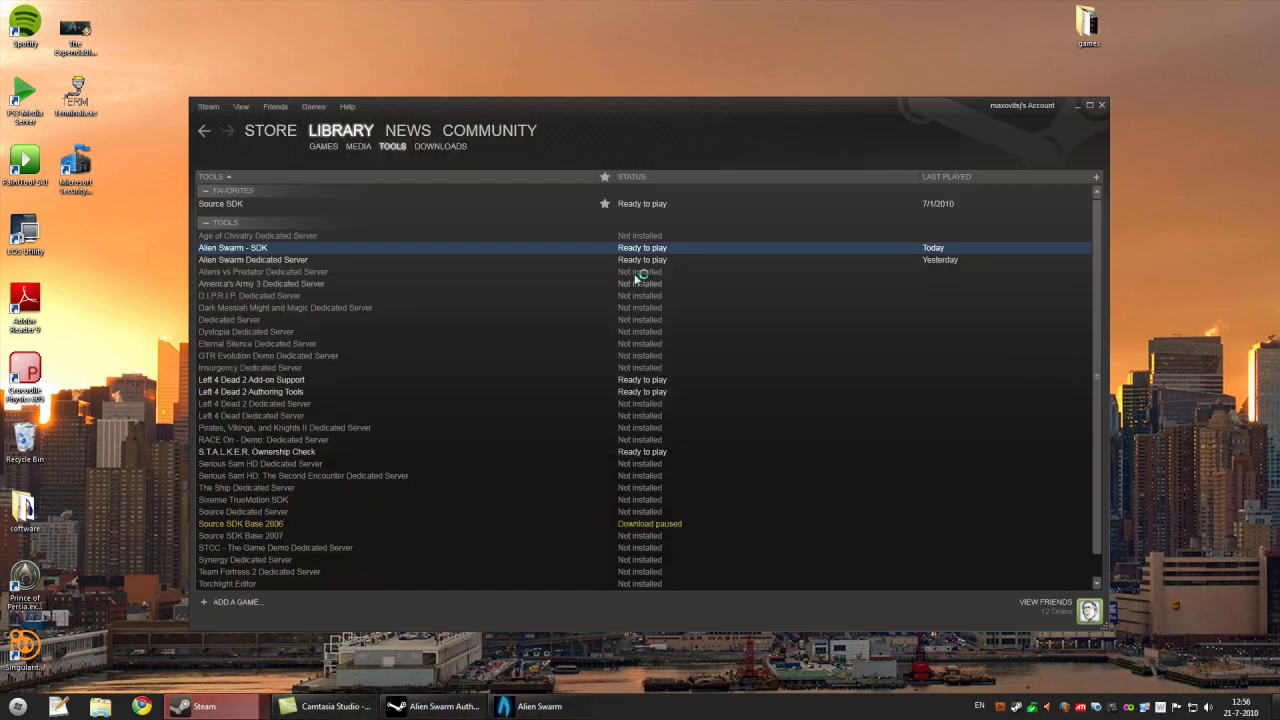
left_click(478, 705)
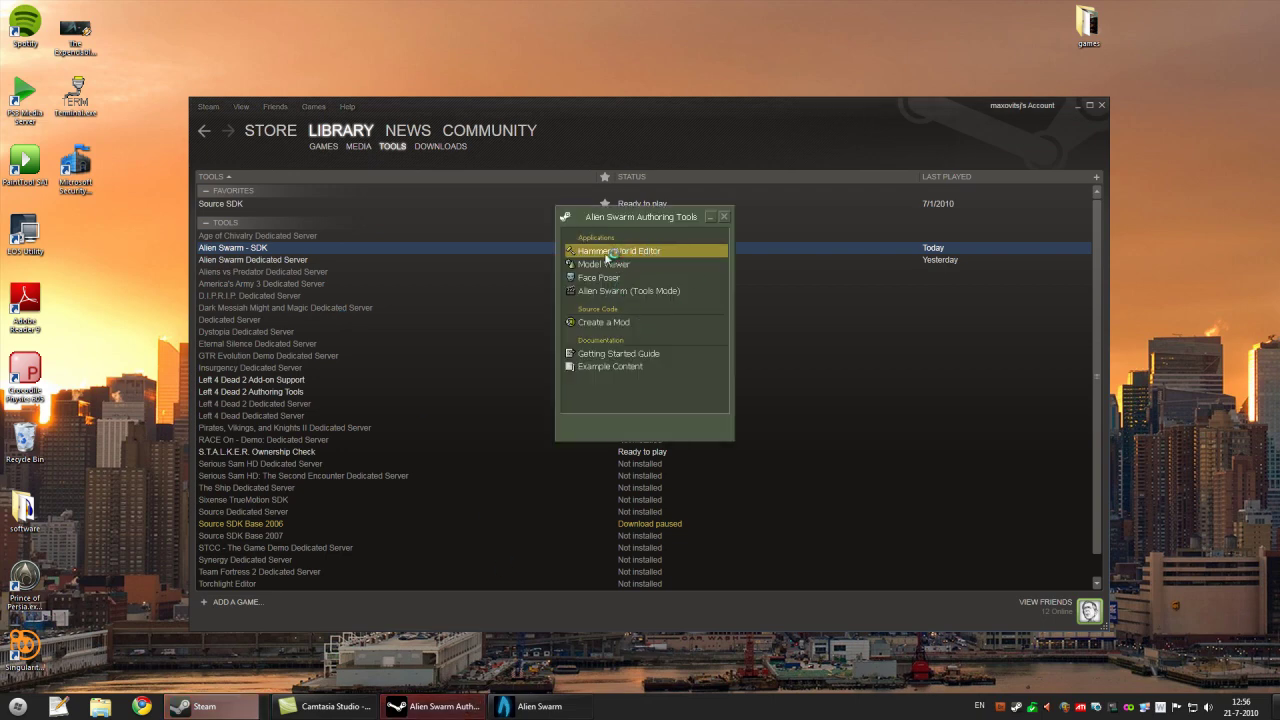
double_click(614, 252)
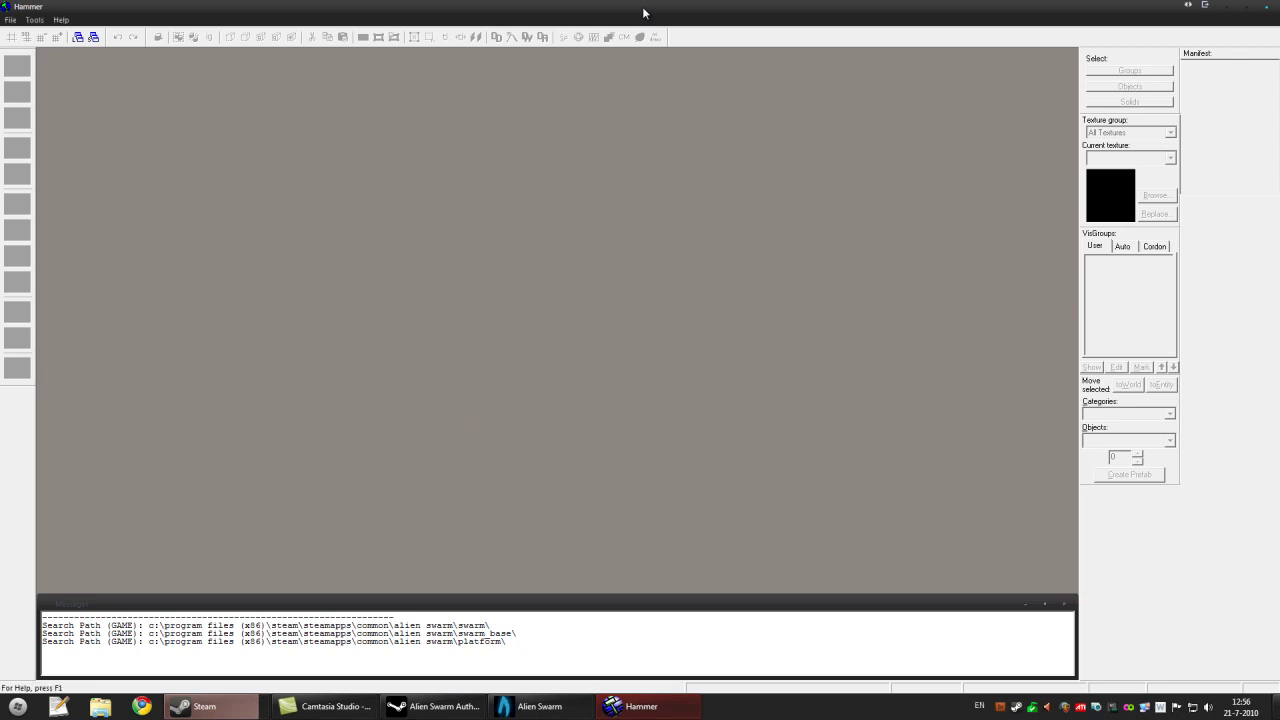
Create a new empty map in Hammer
key("ctrl+o")
left_click(779, 517)
left_click(8, 20)
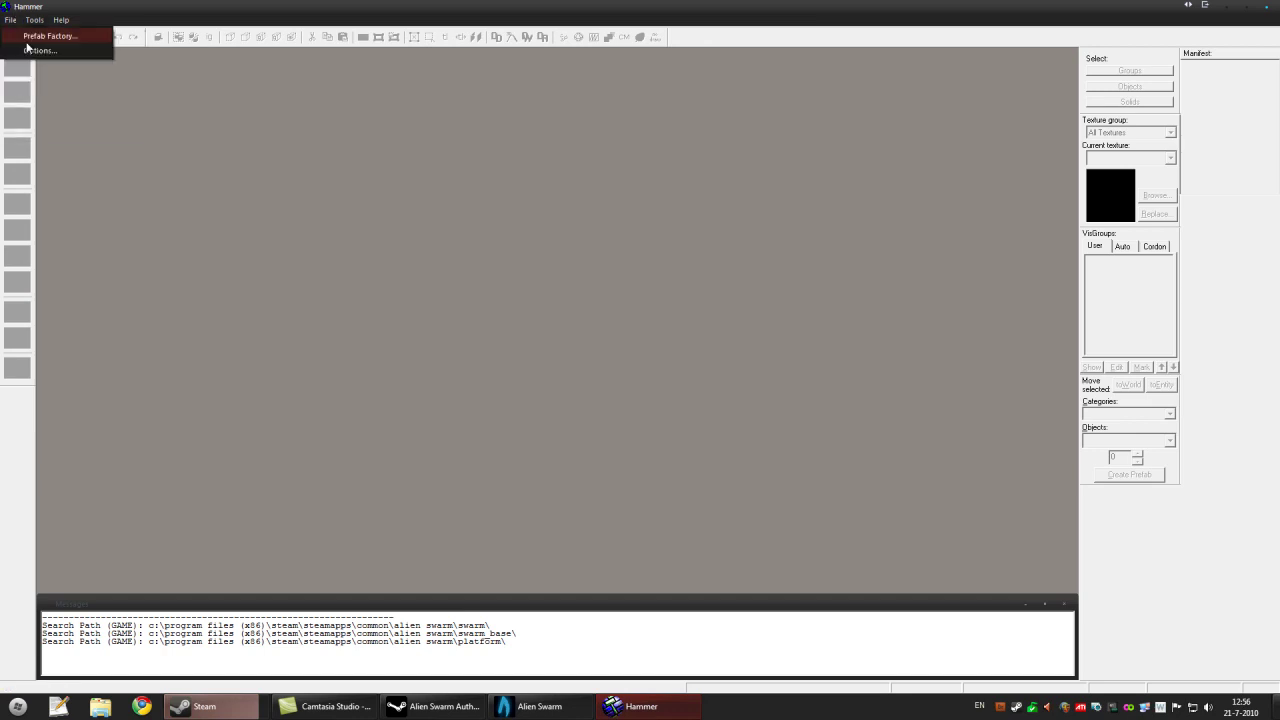
left_click(12, 37)
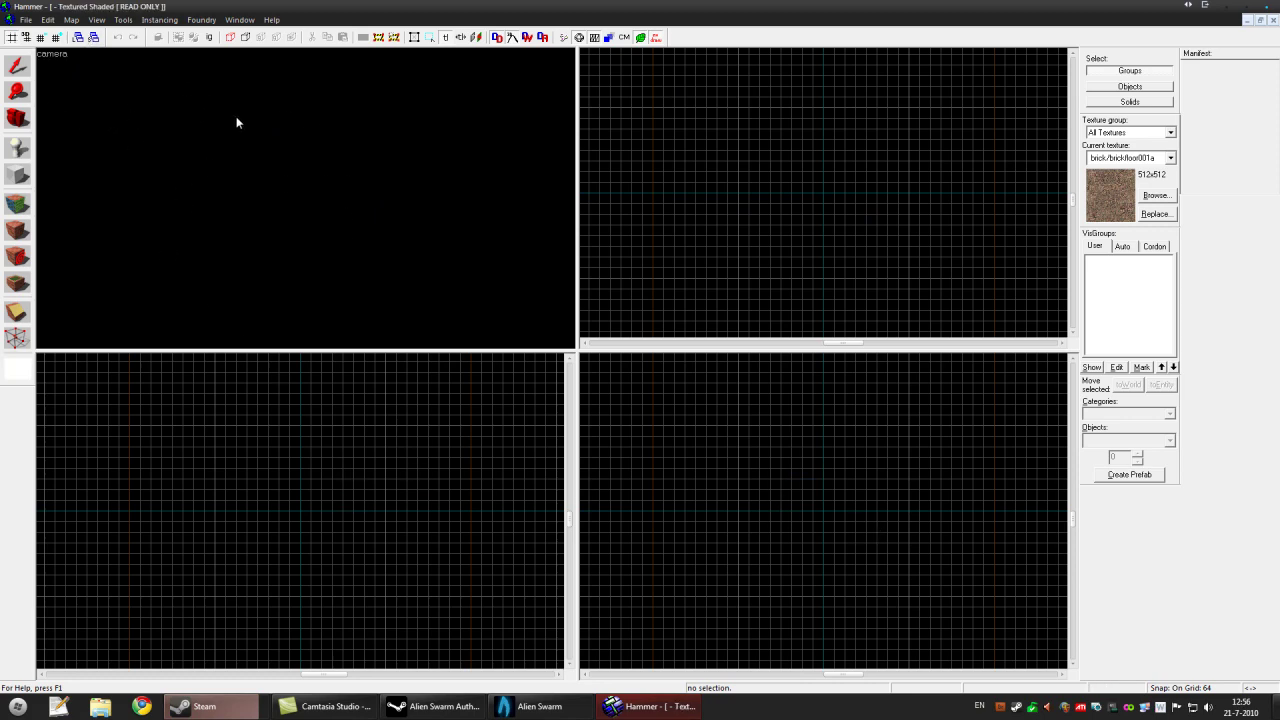
View the entity report of the empty map and close it
left_click(76, 19)
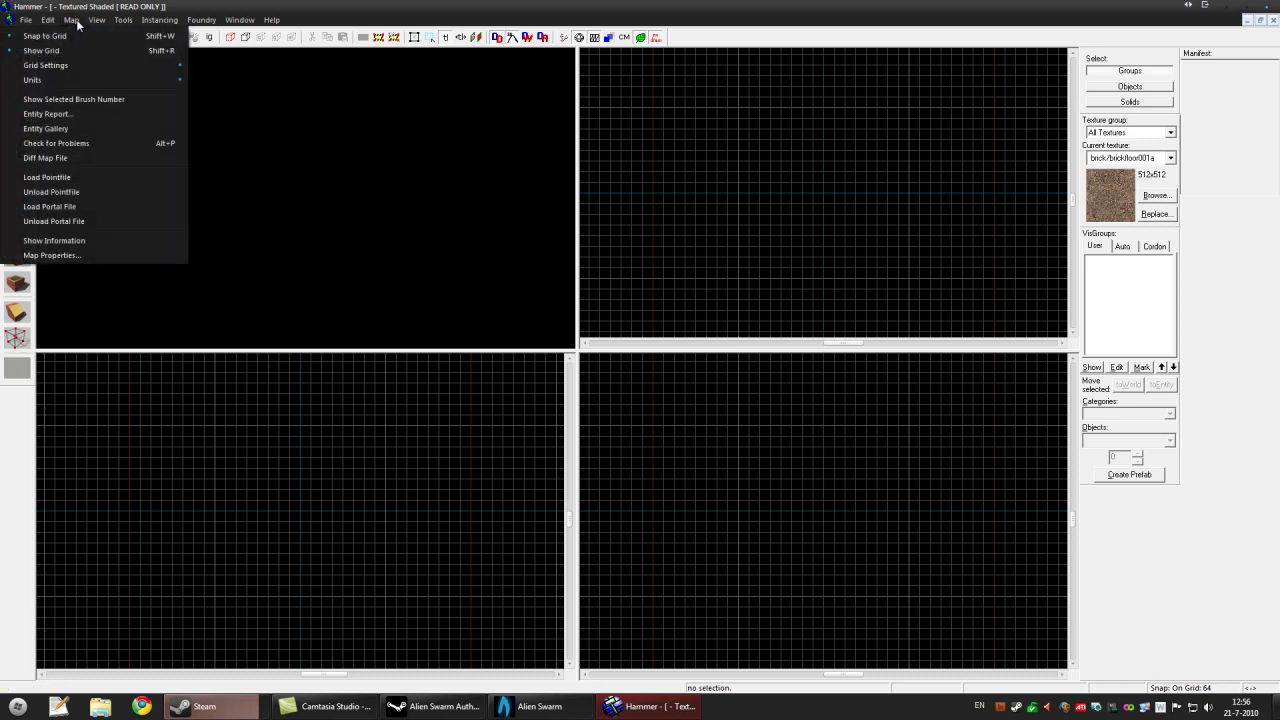
left_click(85, 115)
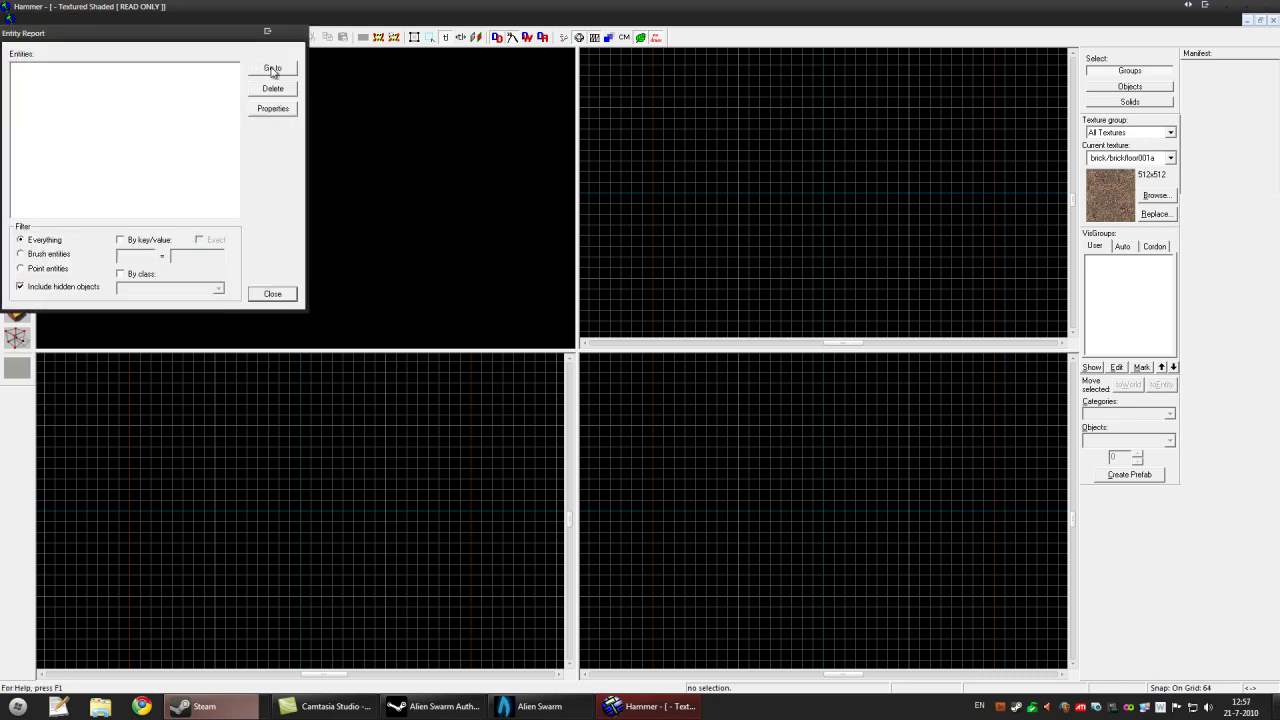
left_click(272, 294)
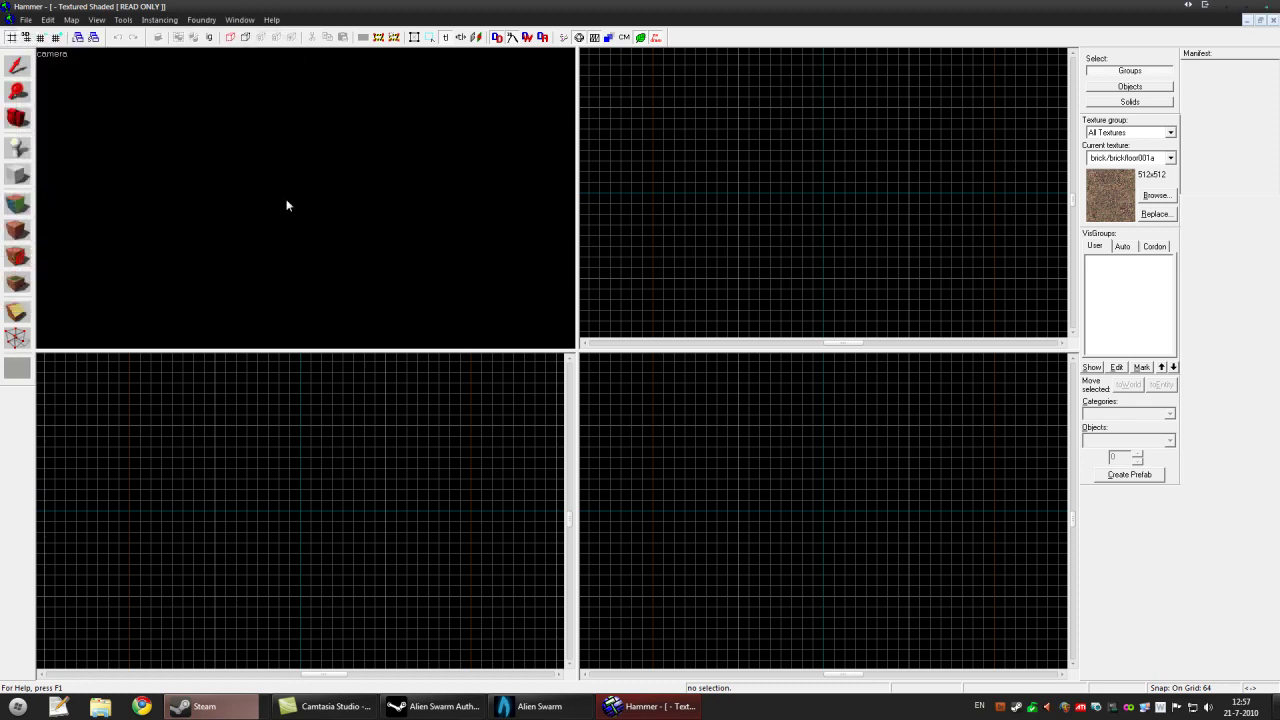
Fly the camera around the empty 3D view to examine the origin axes
key("s")
key("Left")
key("w")
key("Right")
key("Down")
key("d")
key("Up")
key("Left")
key("w")
key("s")
key("d")
key("Left")
key("Left")
key("Left")
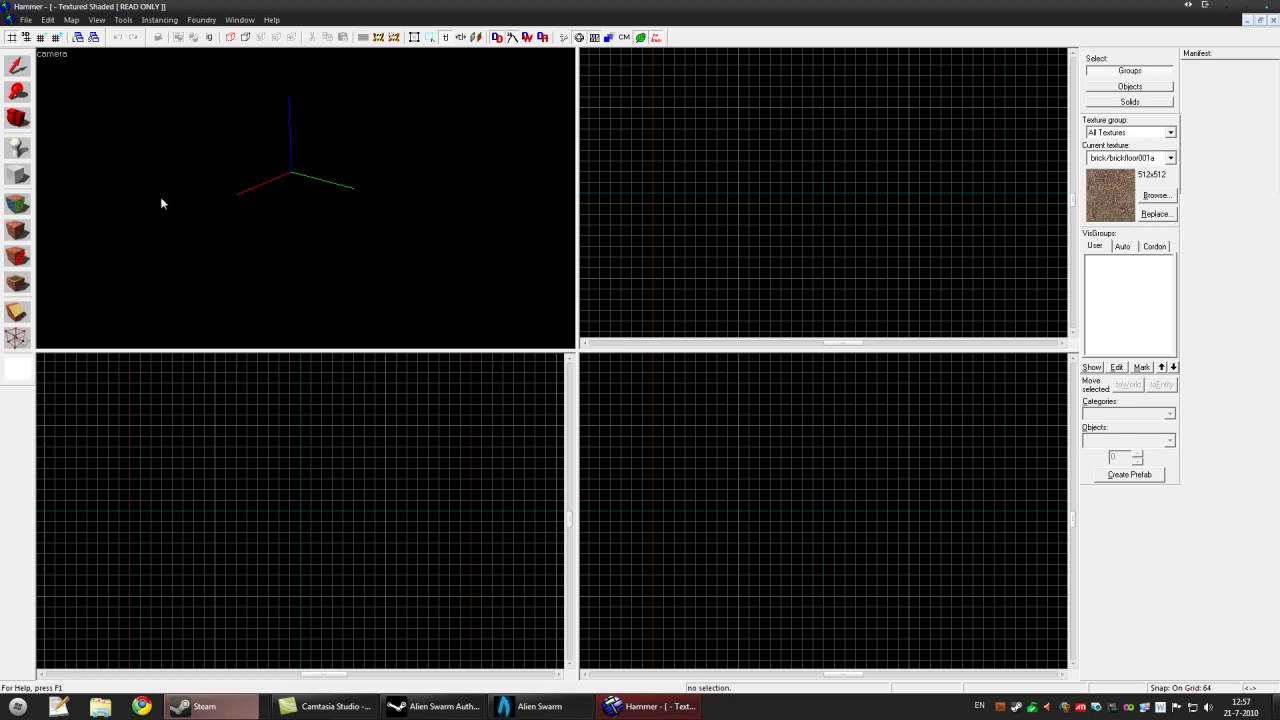
Create a 1024 by 1024 by 64 unit floor block centred on the origin in the top view, textured with brick/brickfloor001a
left_click(24, 177)
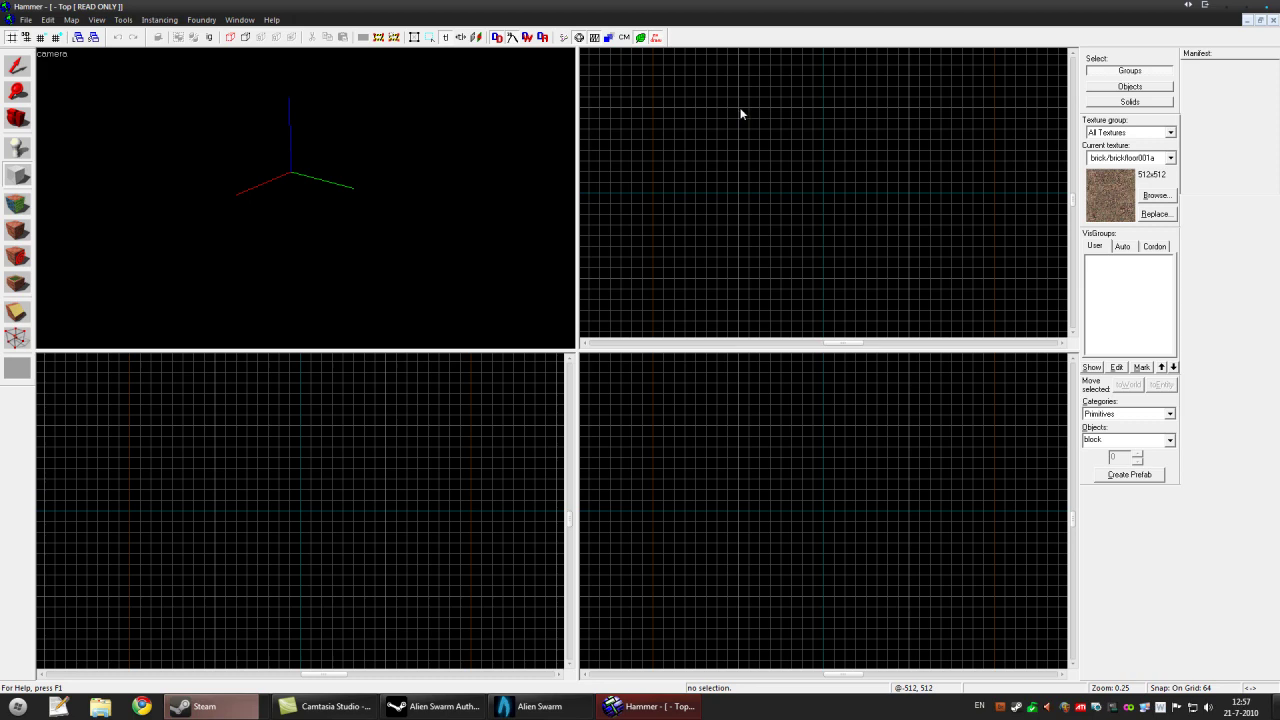
left_click_drag(740, 110, 912, 283)
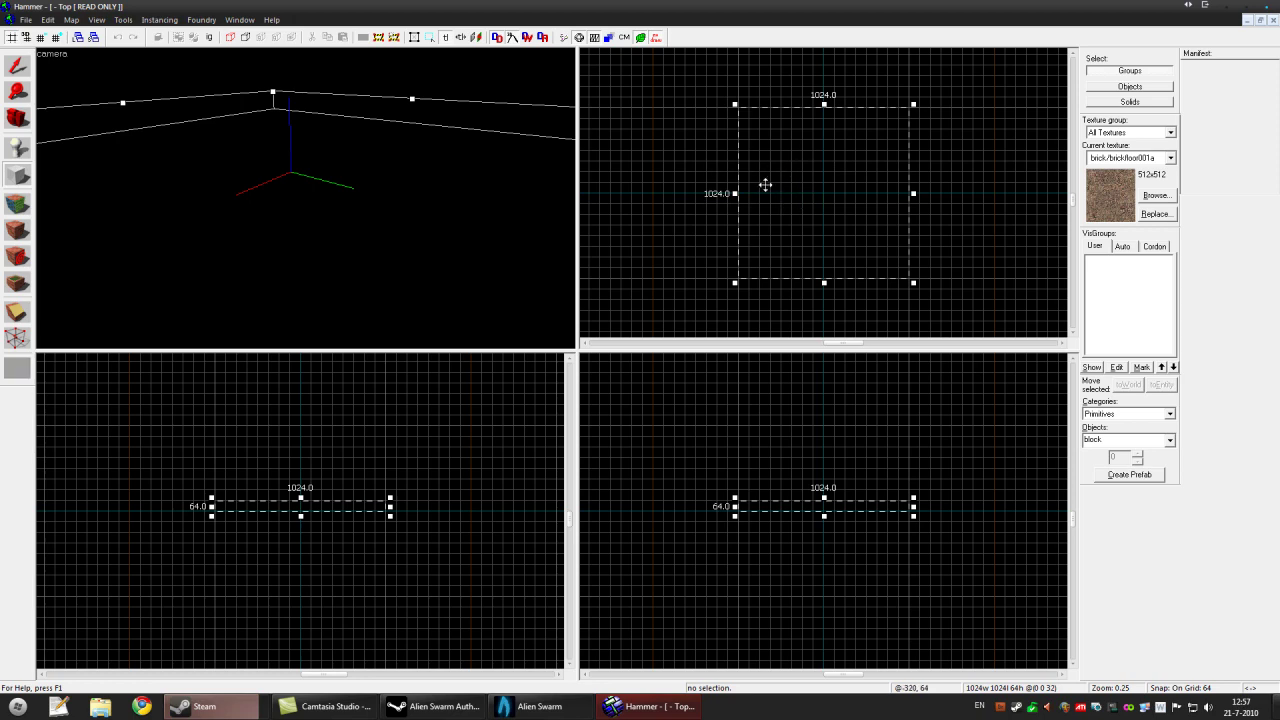
key("Return")
scroll(389, 204, "down", 10)
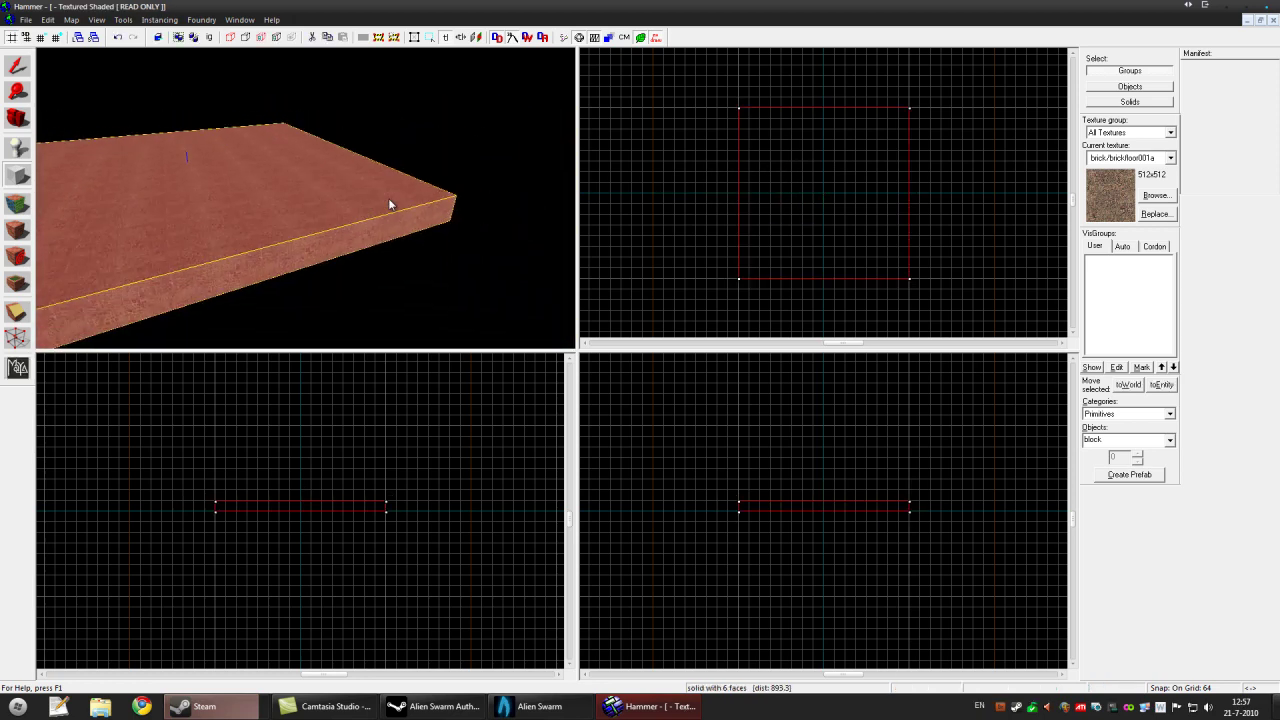
key("w")
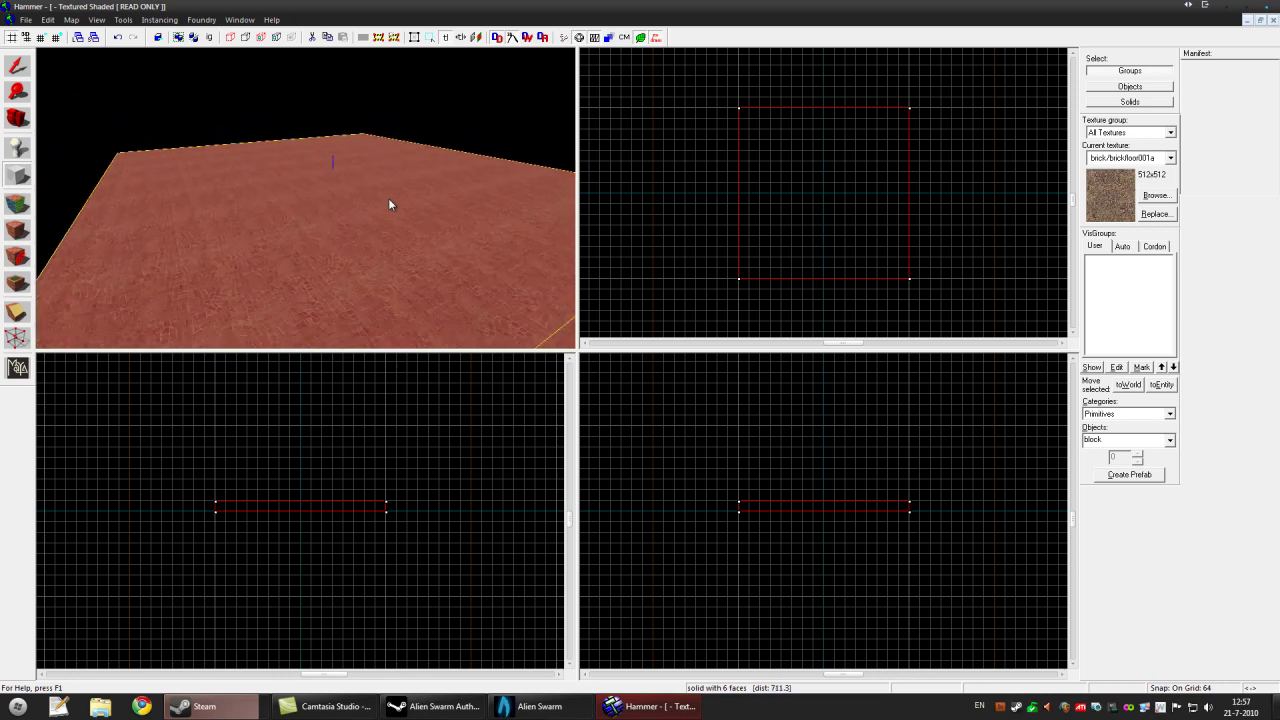
key("s")
key("w")
key("w")
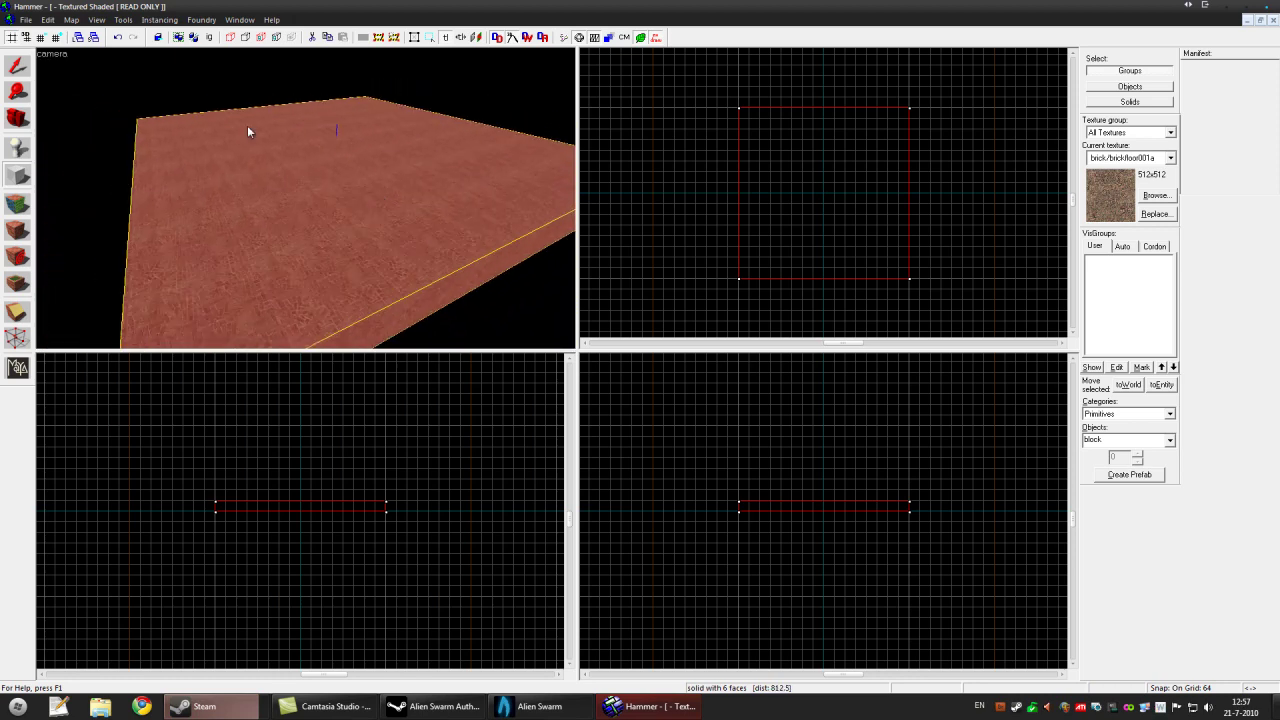
scroll(283, 160, "down", 5)
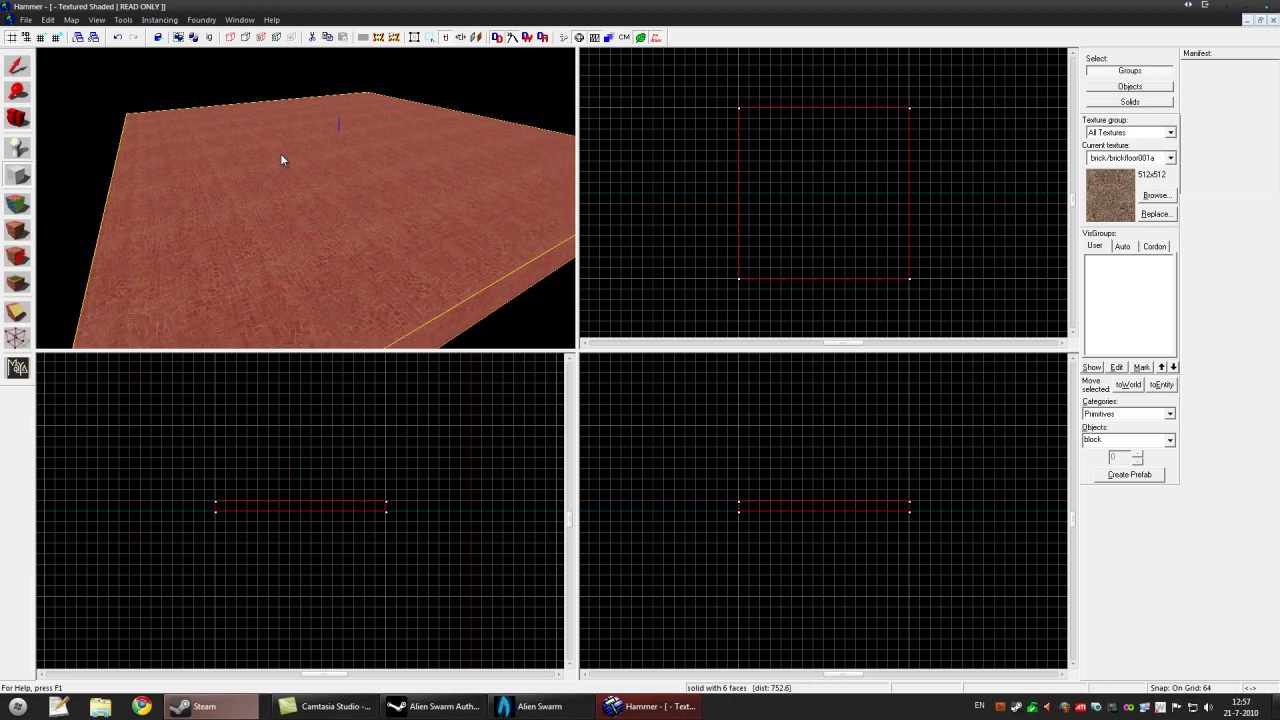
Filter the texture browser by "tools" and choose tools/toolsnolight as the current texture
left_click(17, 178)
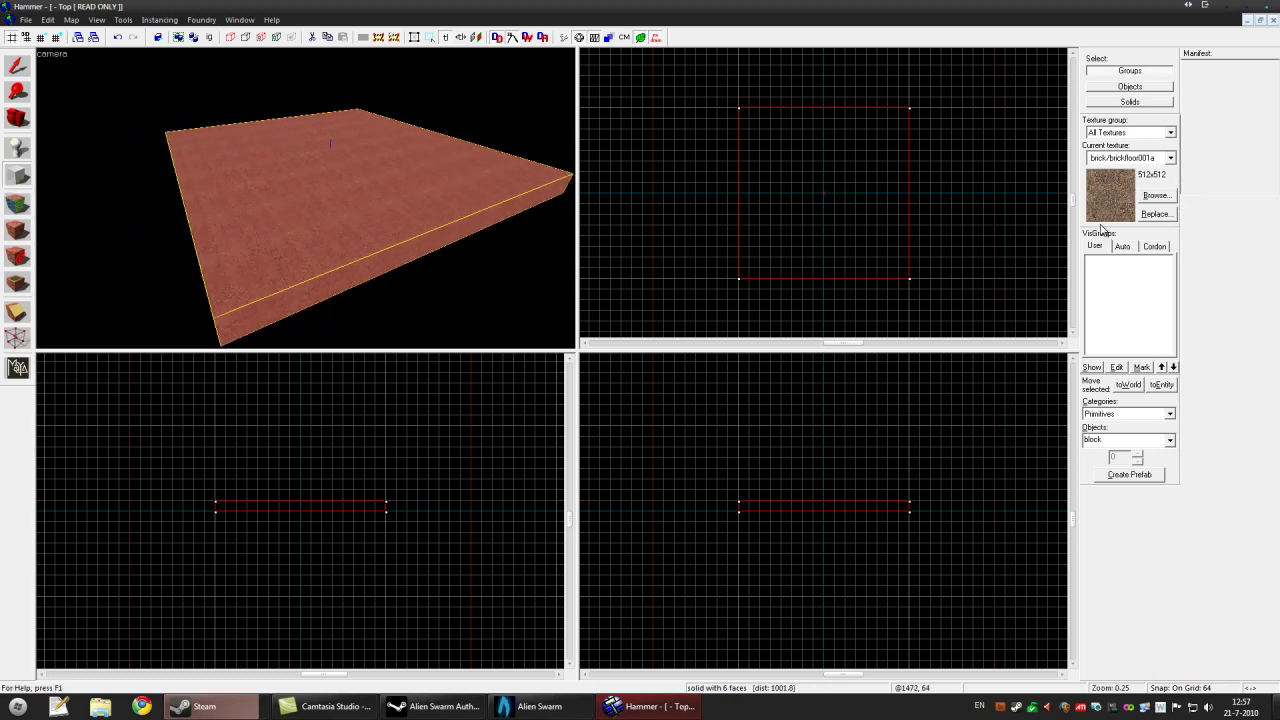
left_click(1170, 158)
left_click(1171, 160)
left_click(1156, 196)
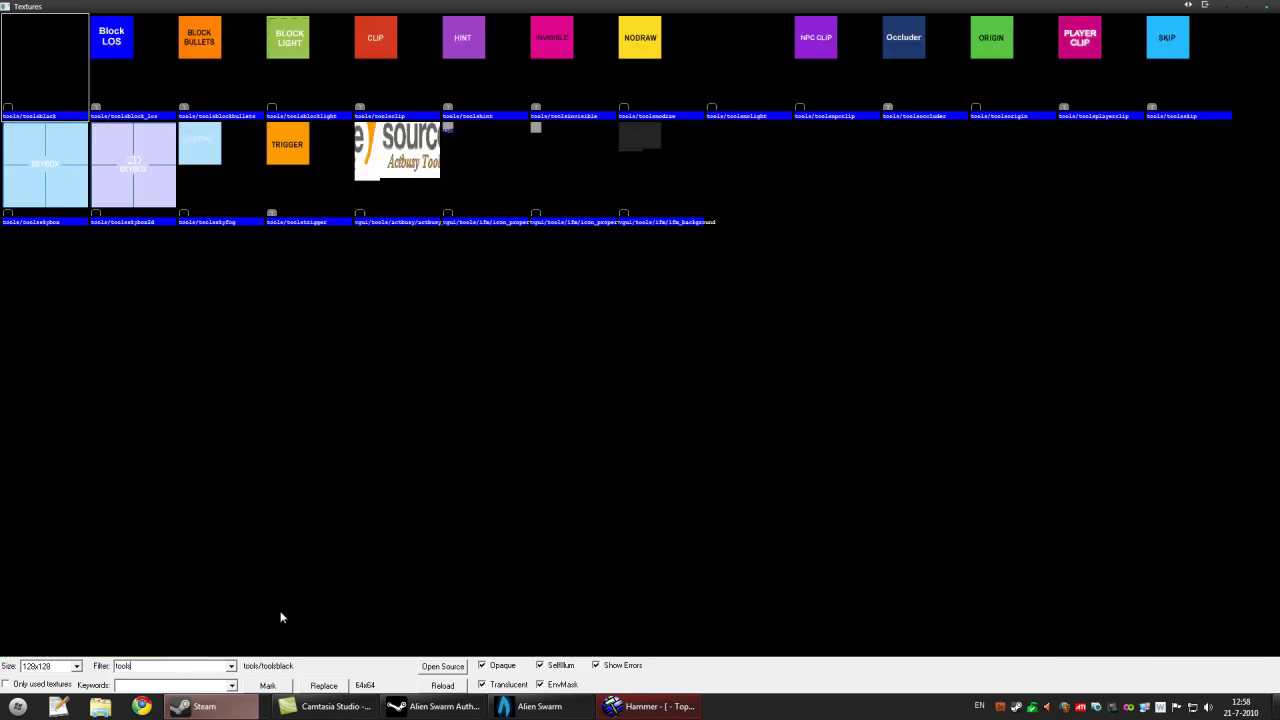
left_click(640, 72)
left_click(749, 93)
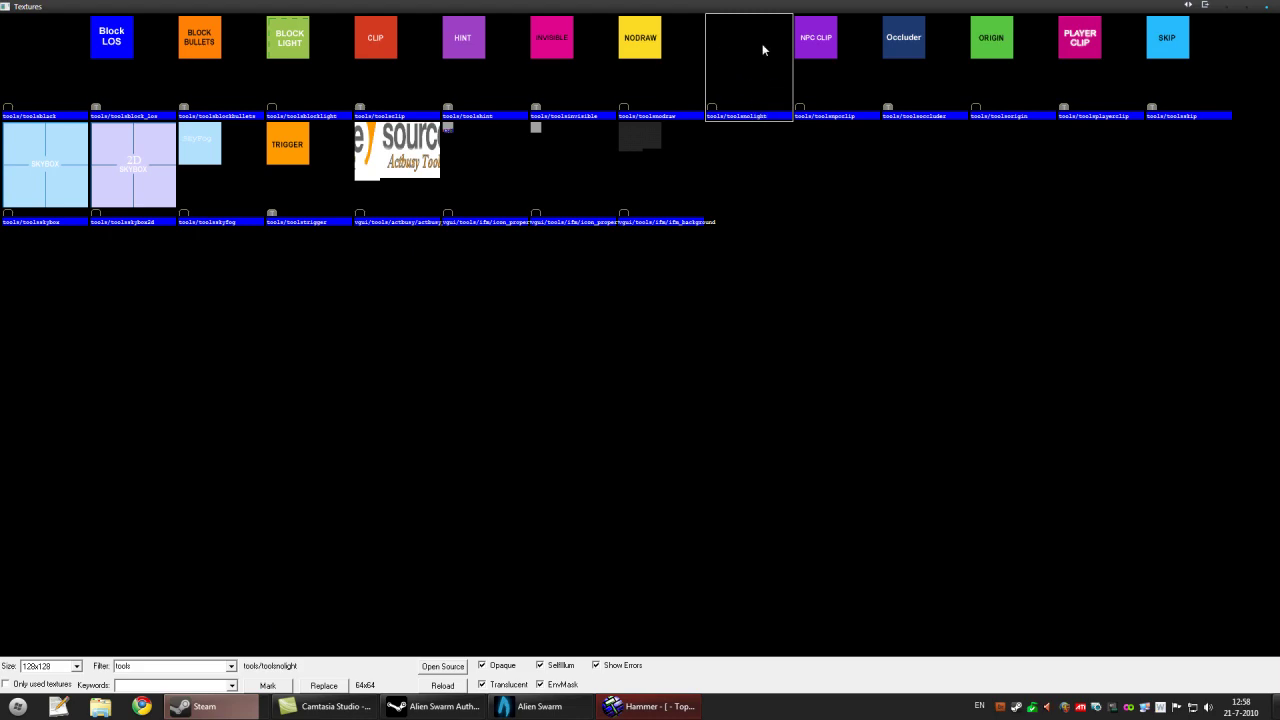
double_click(760, 49)
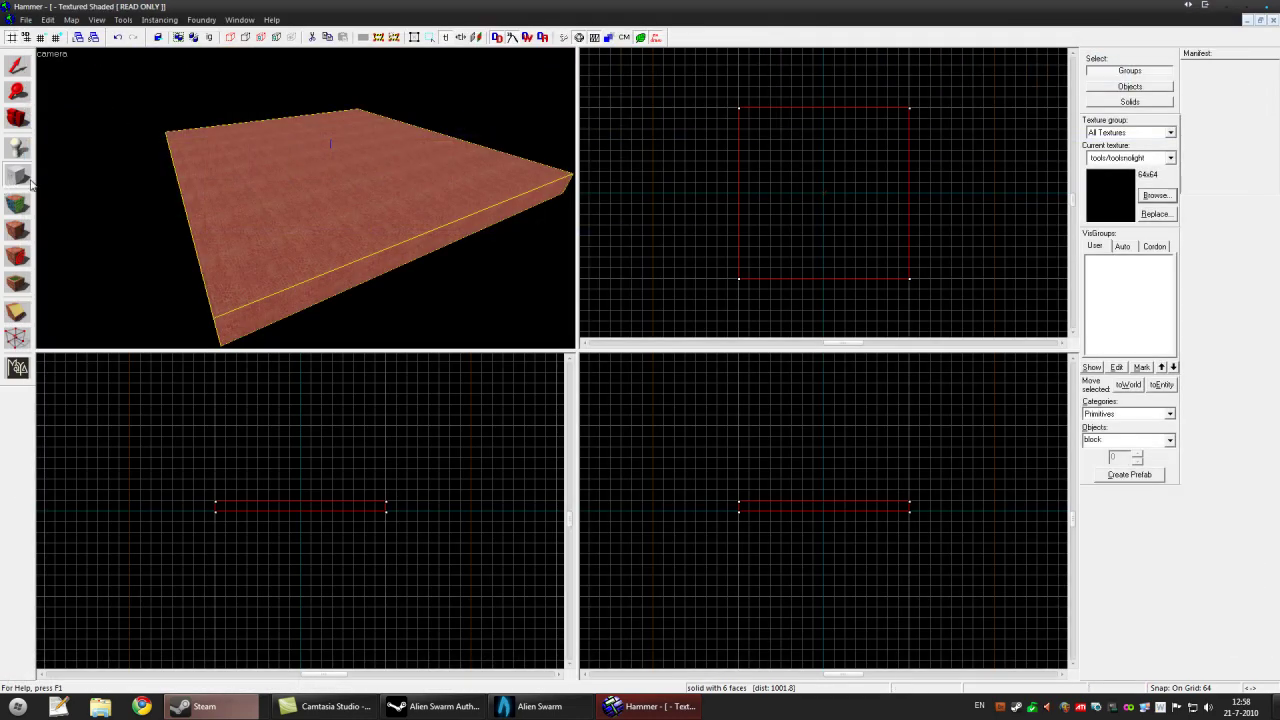
Create a block 2048 by 2048 by 1408 units that encloses the brick floor on all sides
scroll(329, 196, "down", 5)
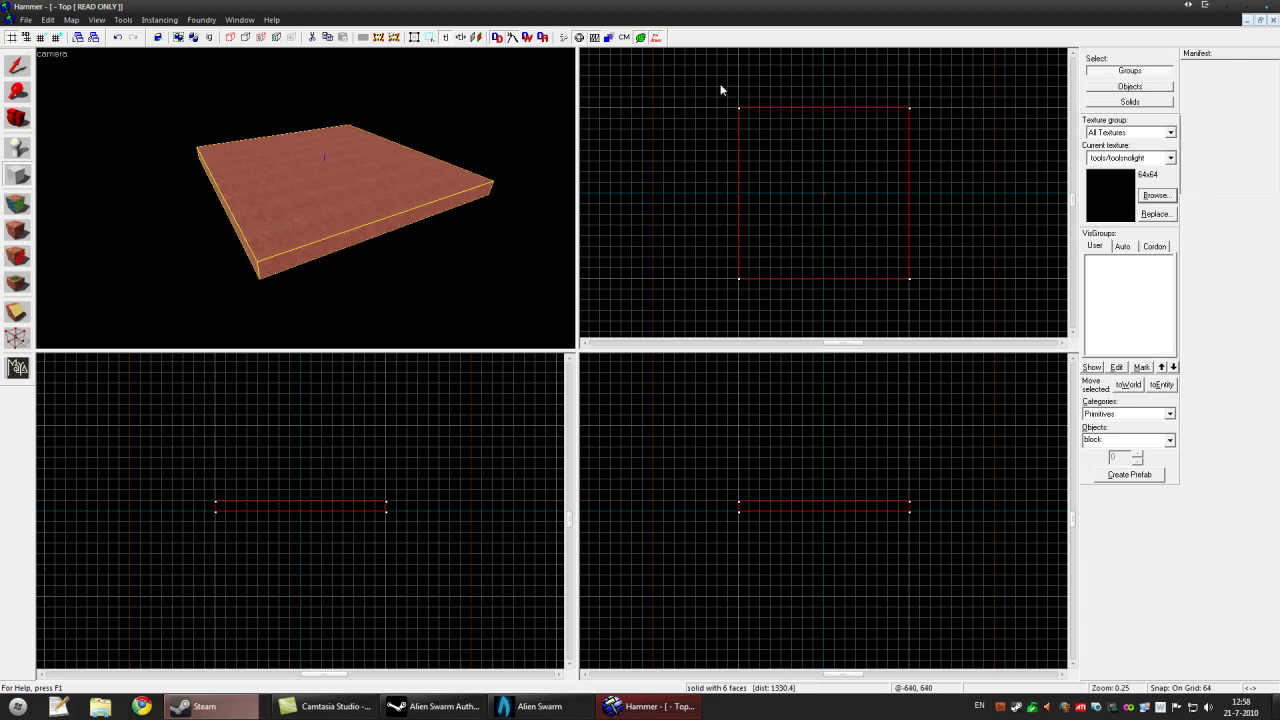
scroll(753, 274, "down", 1)
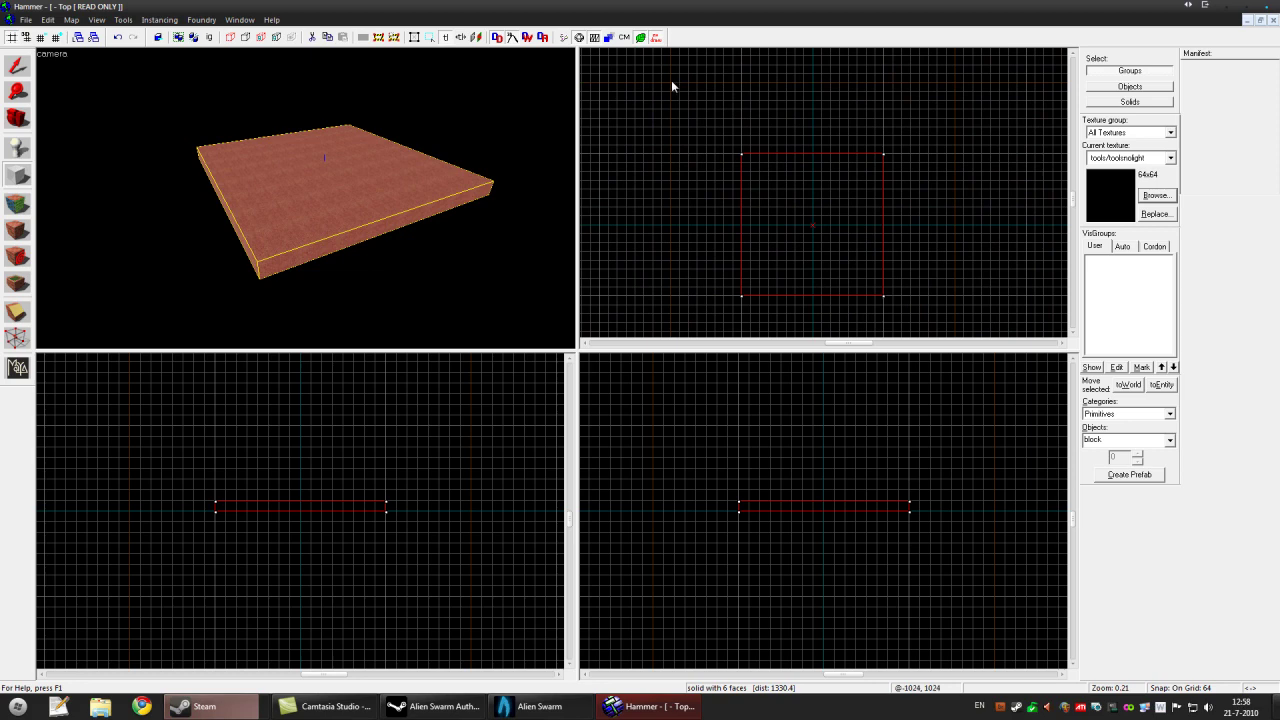
left_click_drag(670, 88, 938, 320)
scroll(912, 300, "down", 2)
scroll(930, 300, "down", 2)
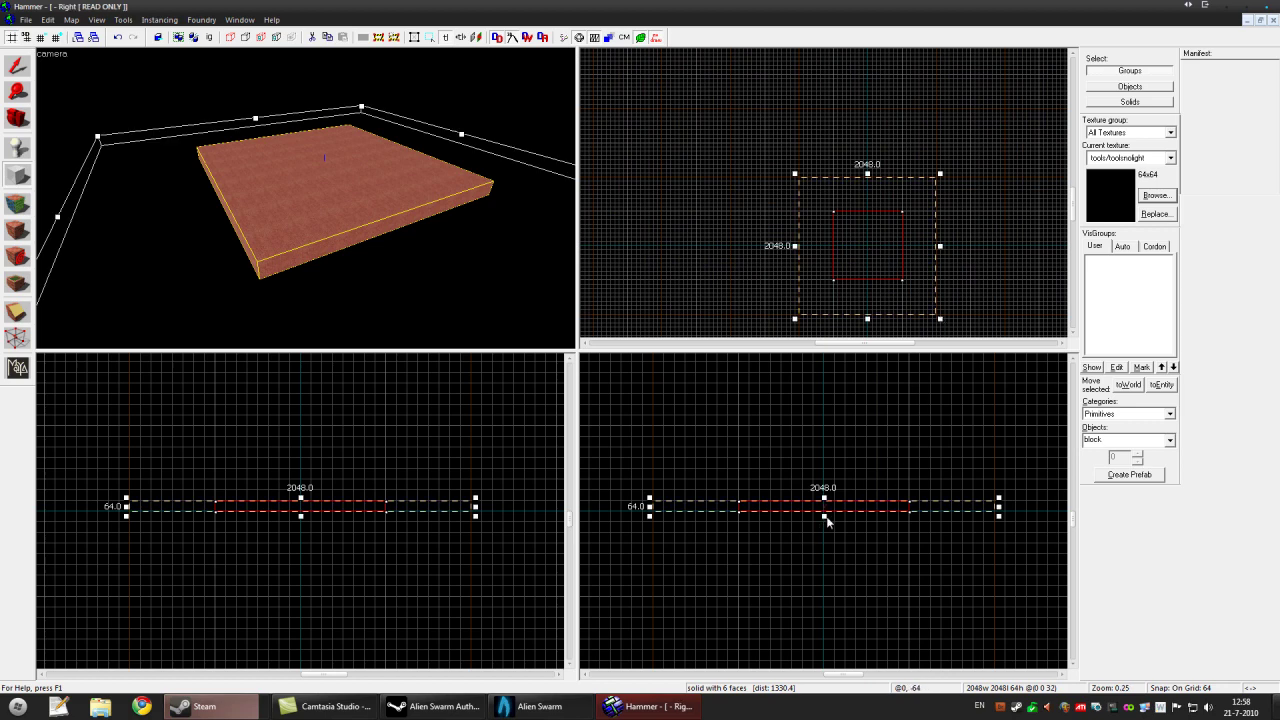
left_click_drag(824, 516, 824, 633)
left_click_drag(824, 497, 818, 390)
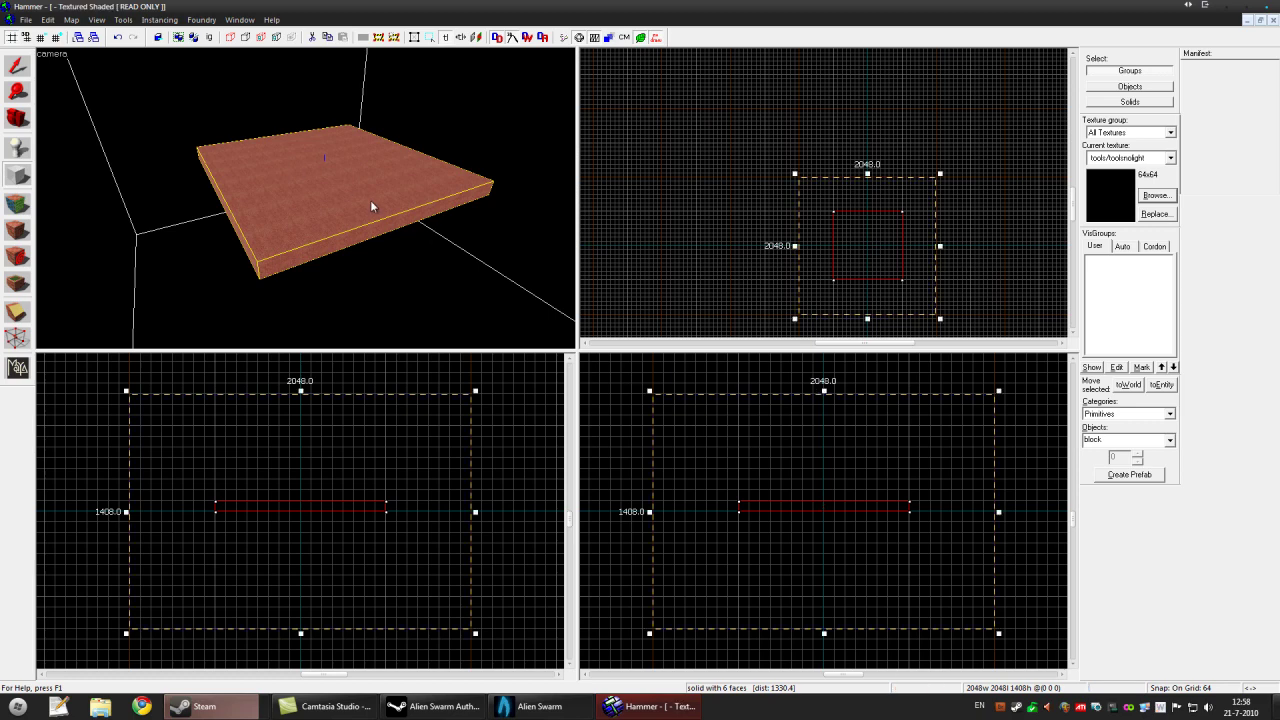
key("Return")
Hollow the large enclosing block into a box with walls of the default thickness
scroll(372, 200, "up", 4)
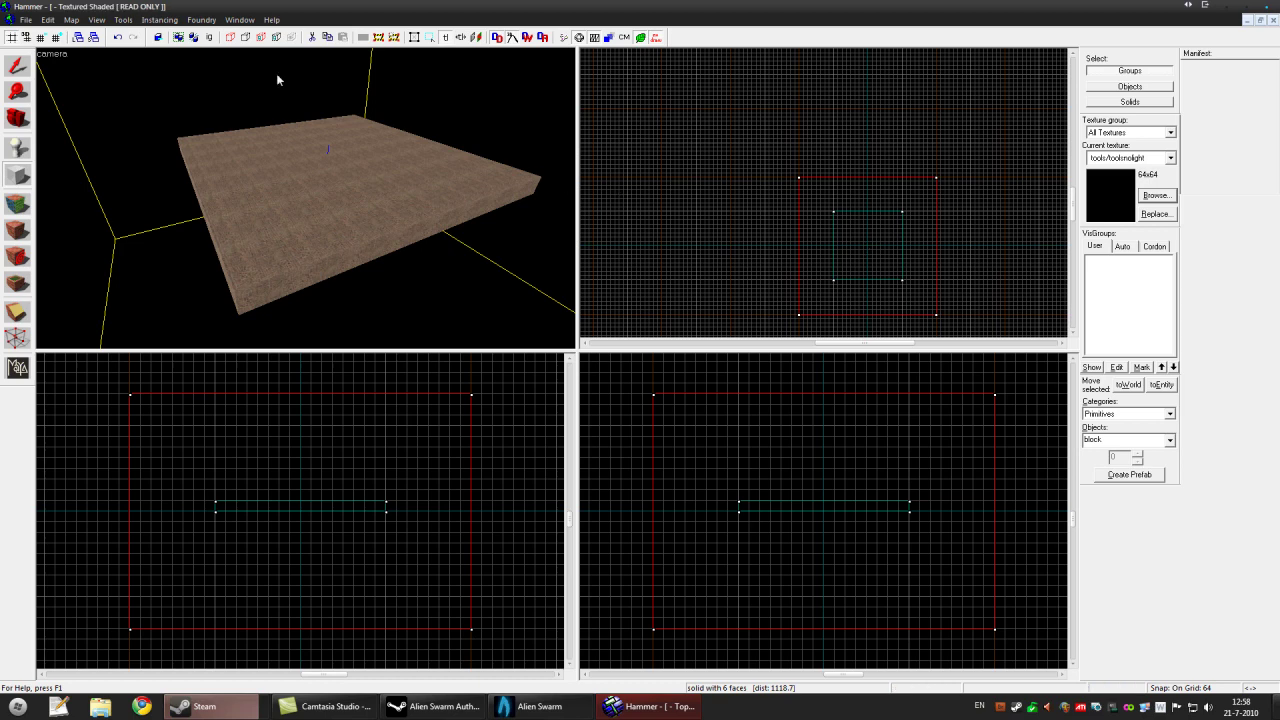
left_click(122, 20)
left_click(104, 51)
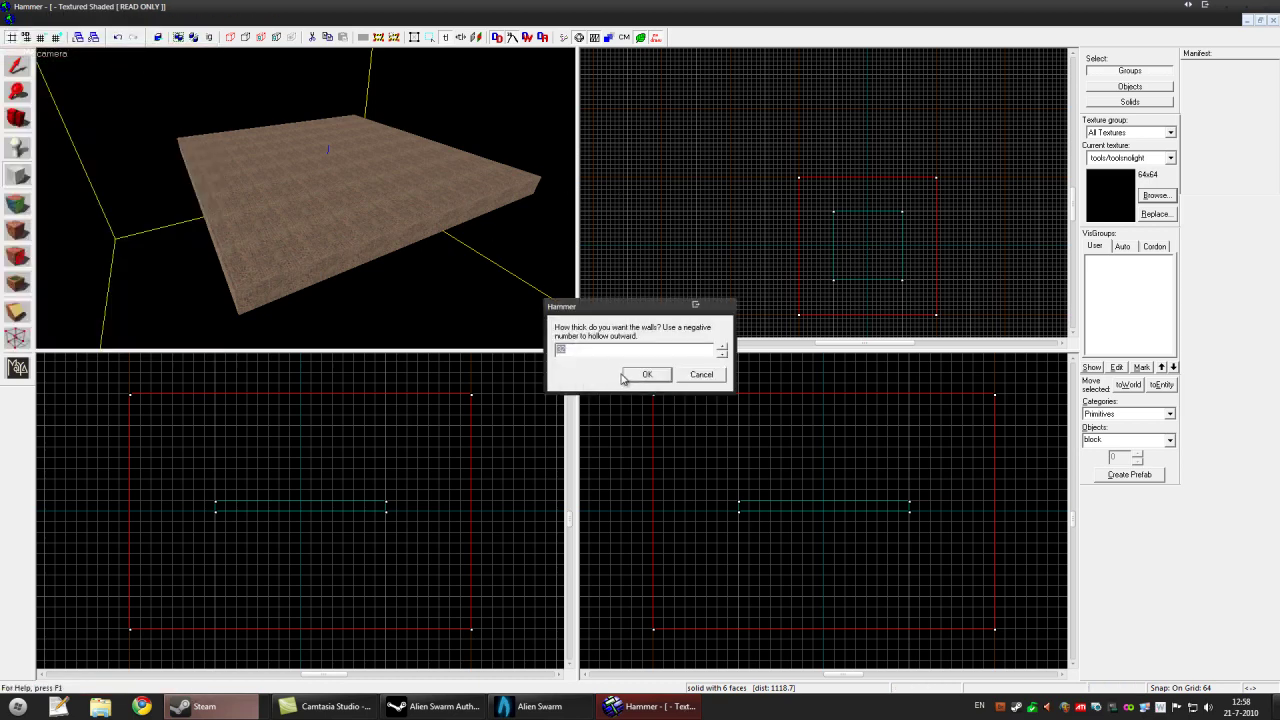
key("Return")
Place an info_player_start entity on top of the brick floor, near its centre
scroll(376, 58, "up", 3)
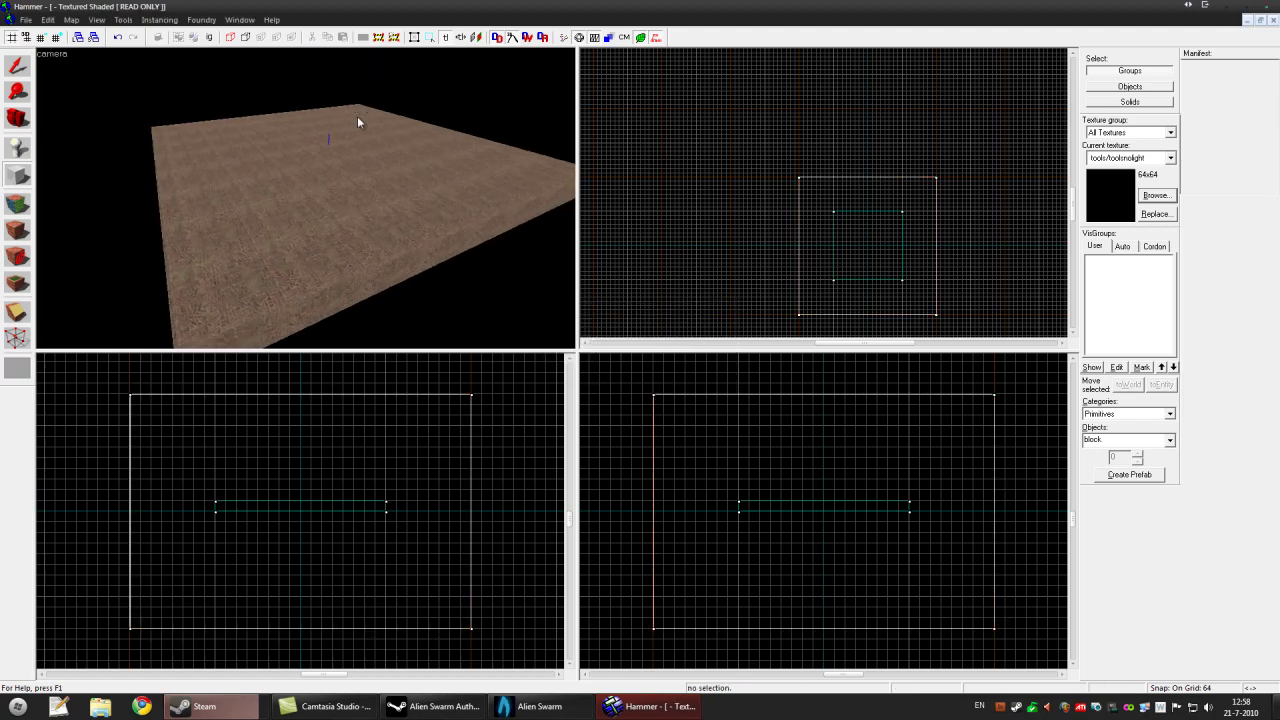
scroll(357, 121, "up", 10)
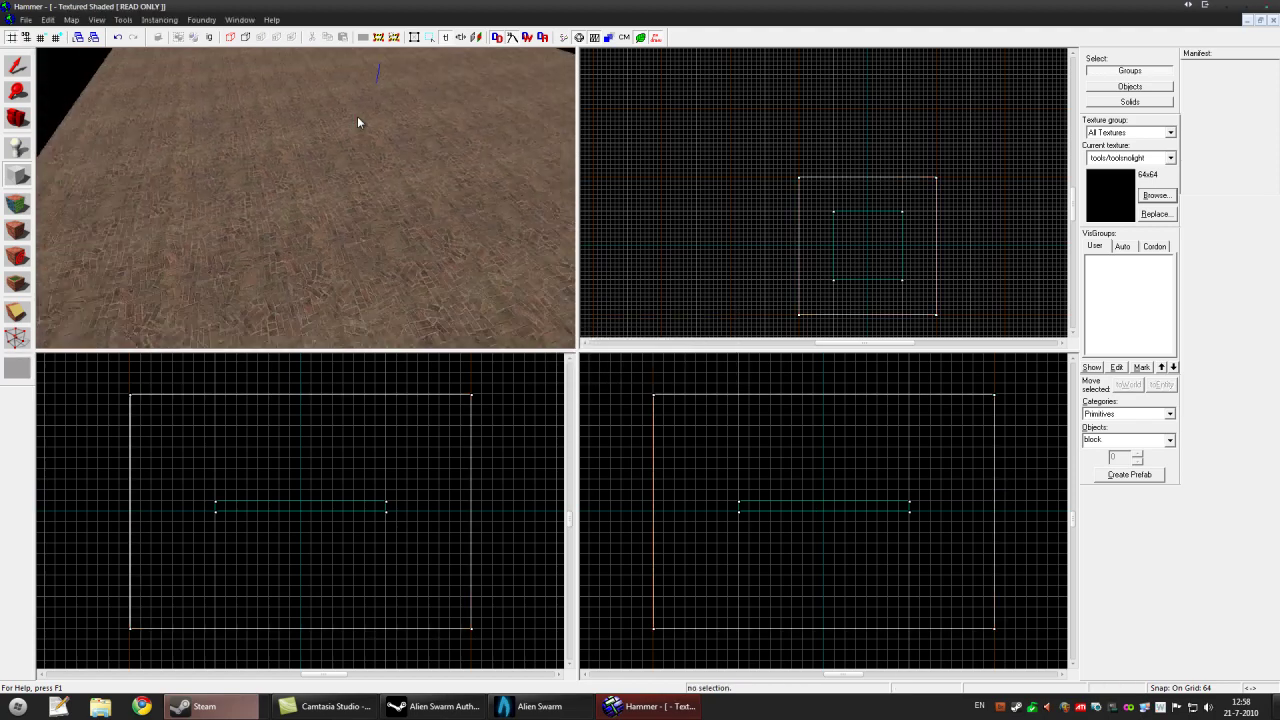
scroll(357, 121, "down", 10)
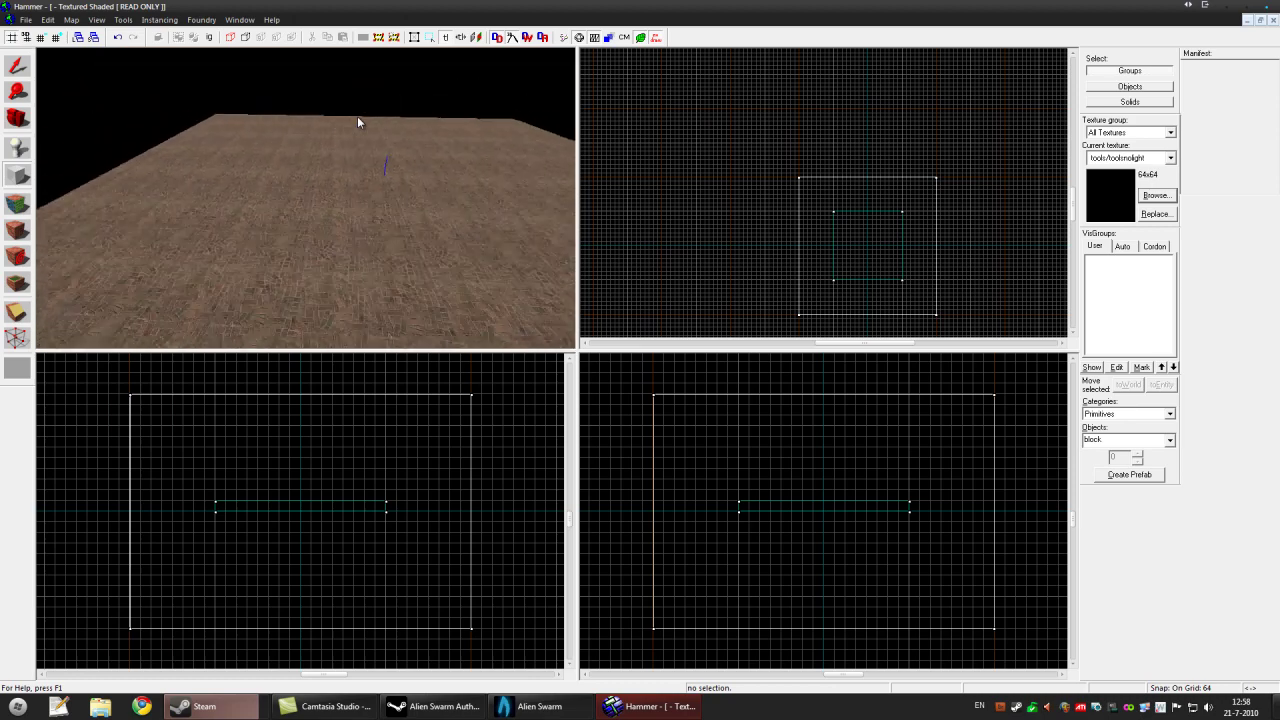
left_click(24, 150)
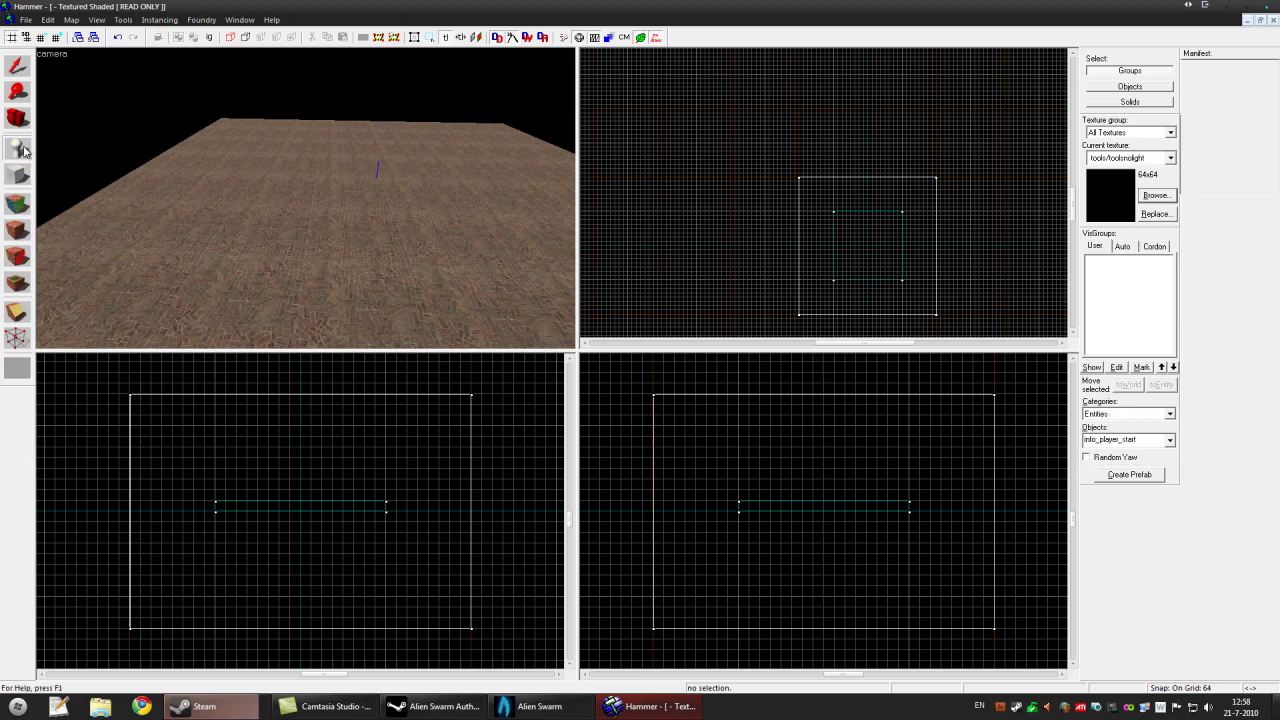
key("w")
key("d")
left_click(325, 180)
Examine the placed player start on the brick floor from close up, from the side and from a distance
scroll(343, 145, "up", 3)
key("w")
key("Right")
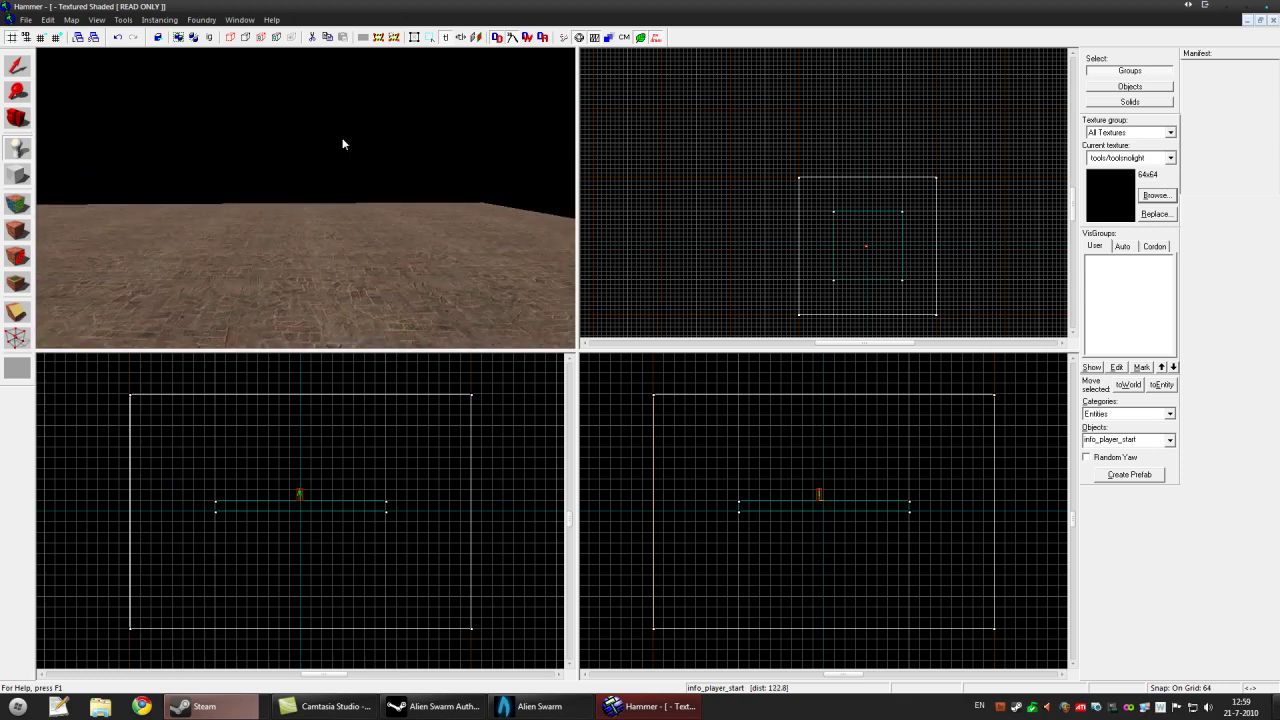
key("Left")
key("s")
key("Right")
scroll(343, 145, "up", 5)
key("s")
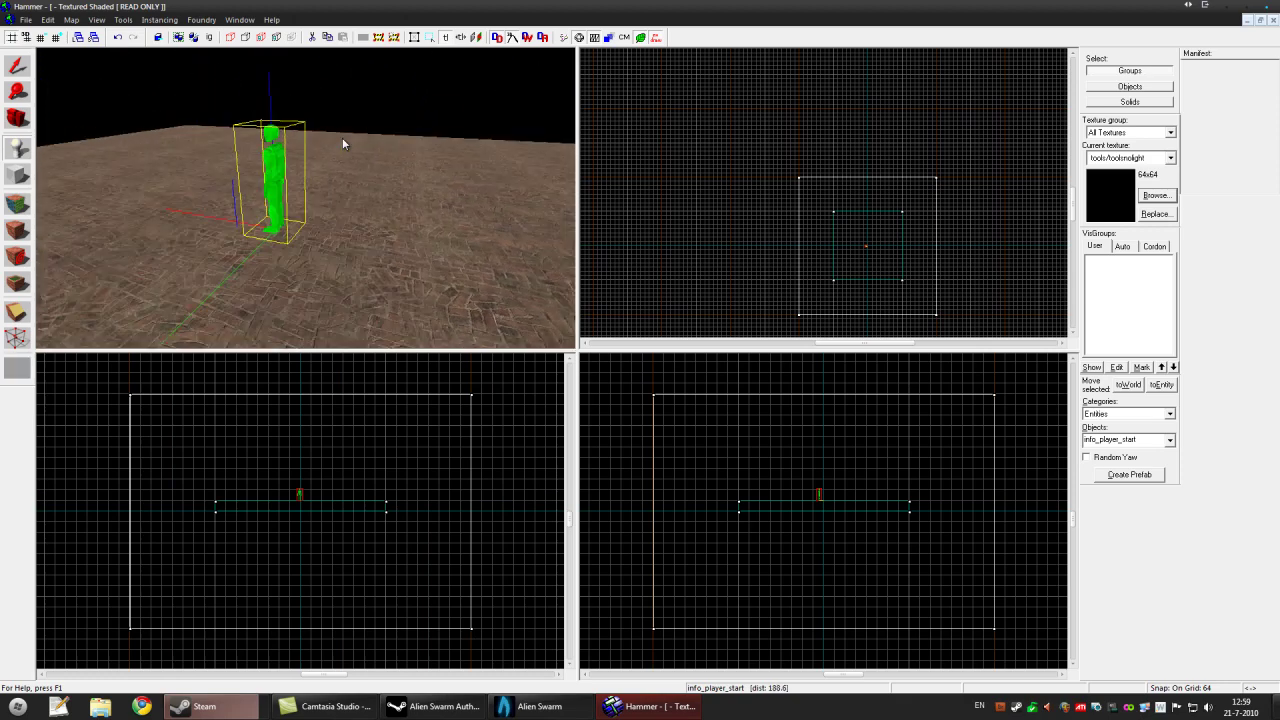
key("Left")
key("Right")
key("s")
key("d")
key("a")
key("d")
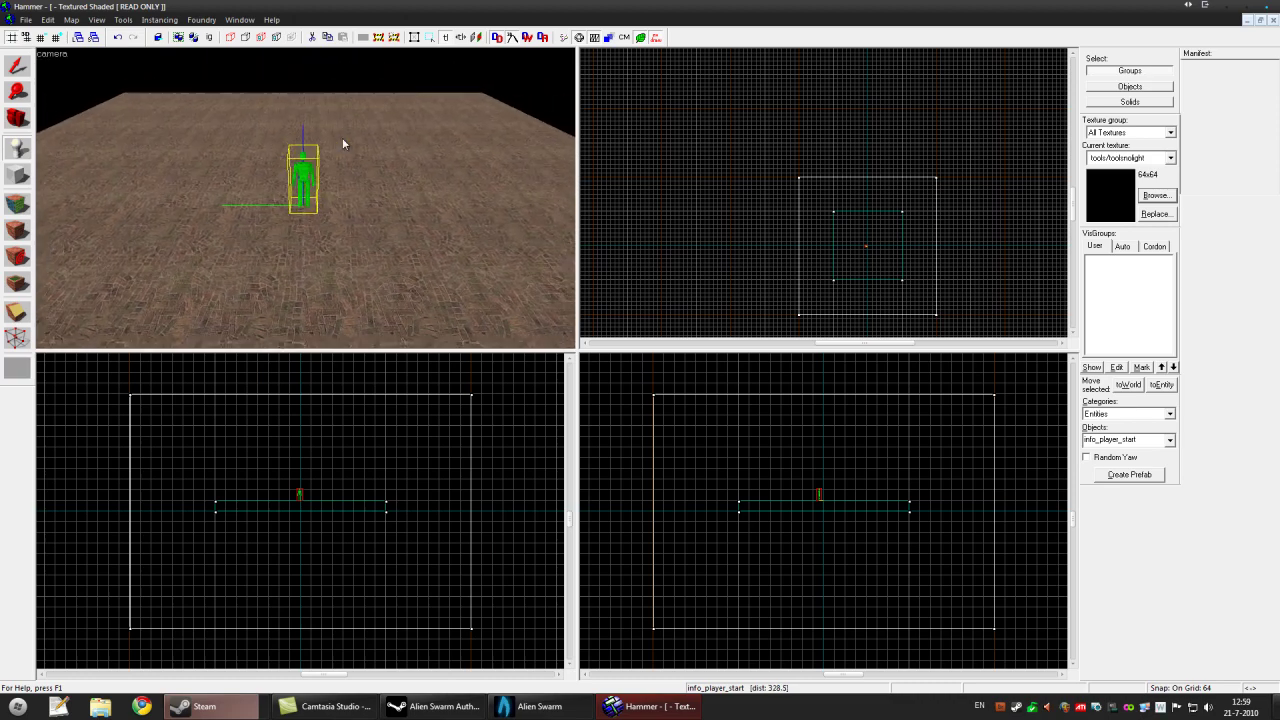
scroll(342, 144, "up", 3)
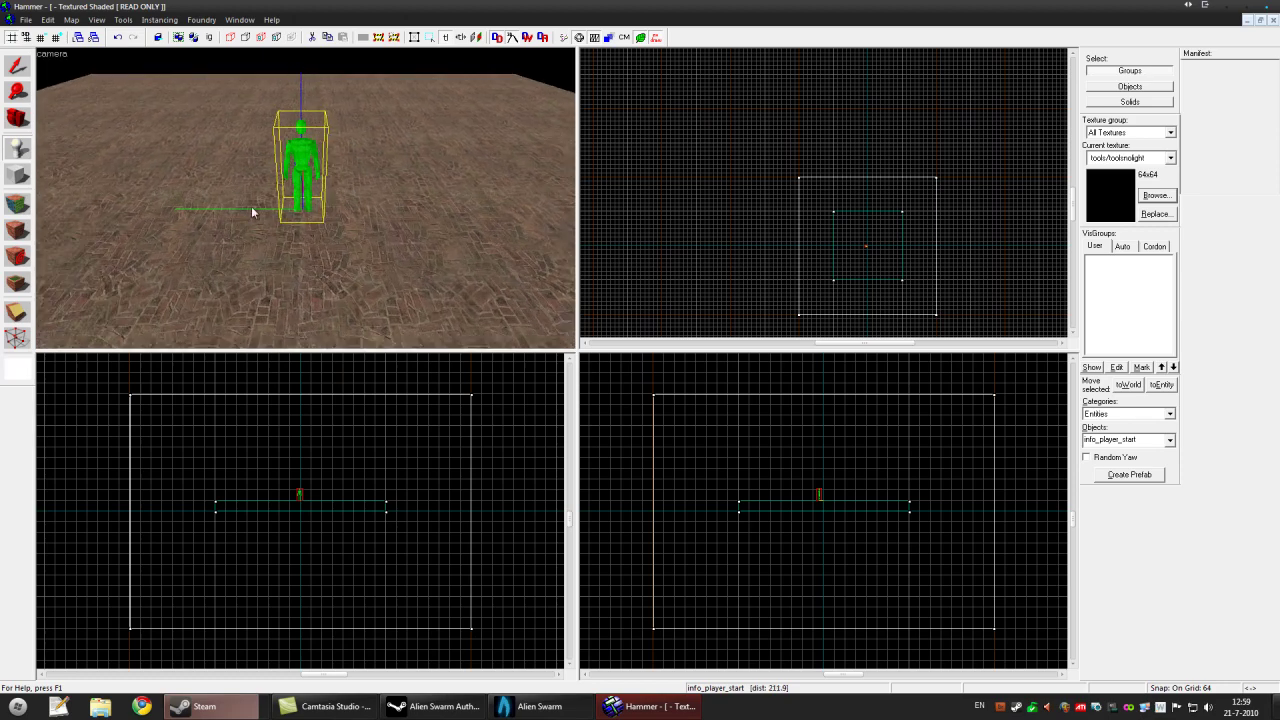
key("w")
scroll(294, 185, "up", 1)
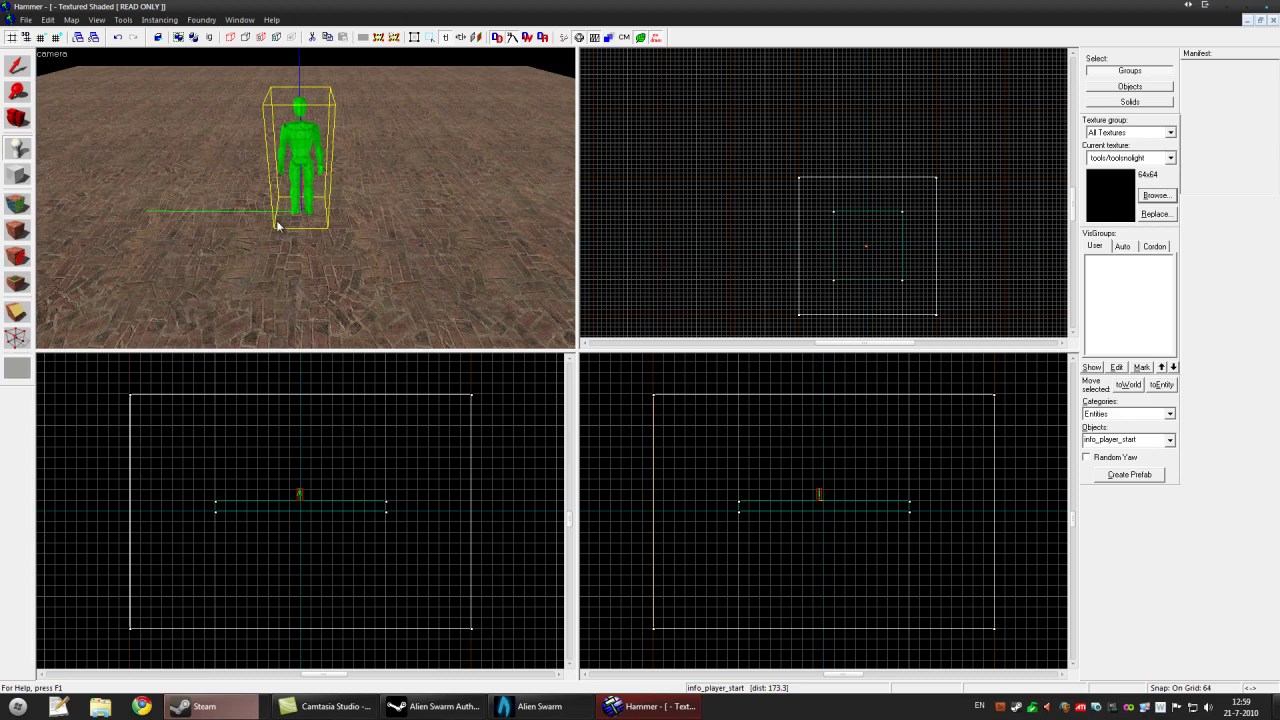
key("s")
key("d")
key("a")
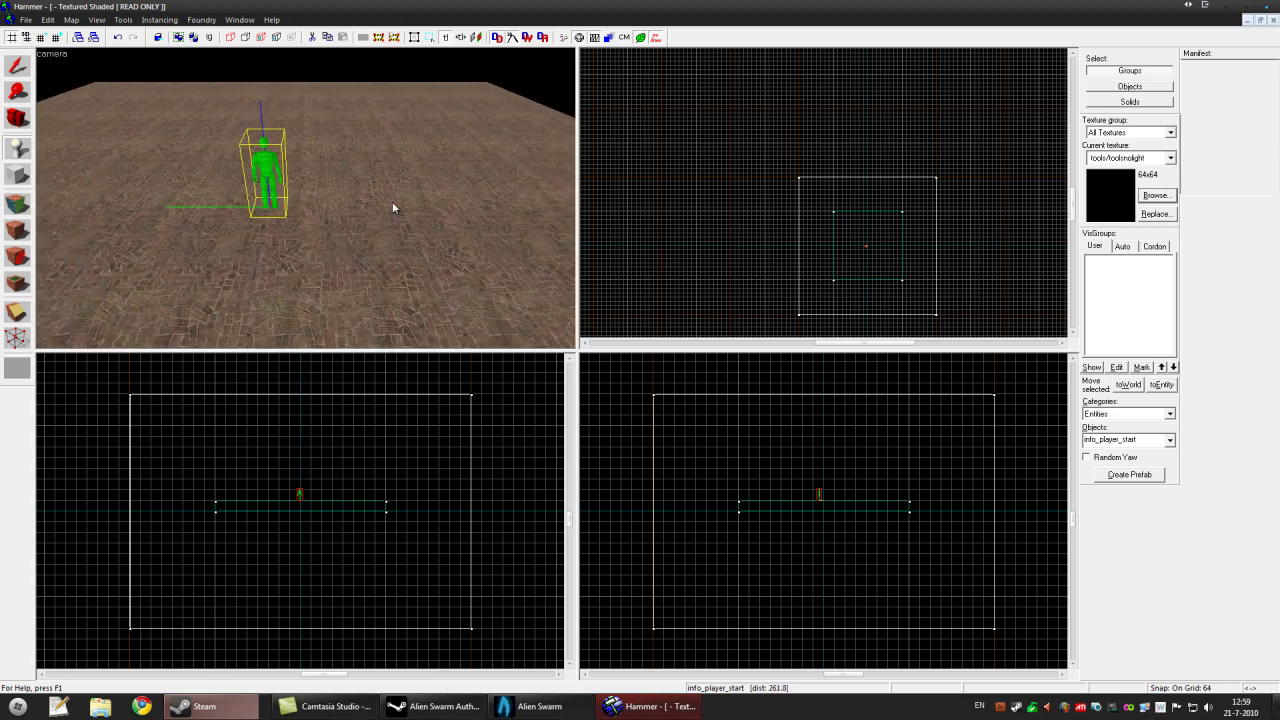
Place a second info_player_start on the floor beside the first and select it in the top view
left_click(392, 208)
left_click(16, 65)
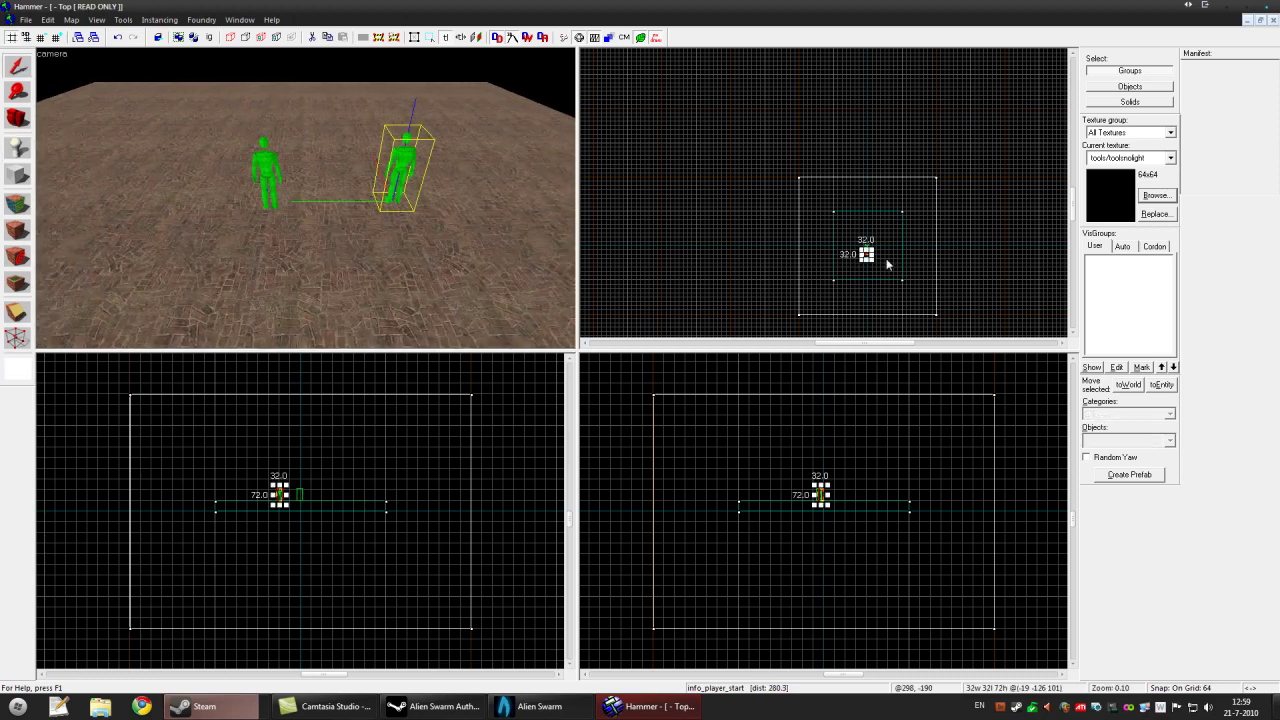
scroll(880, 260, "up", 5)
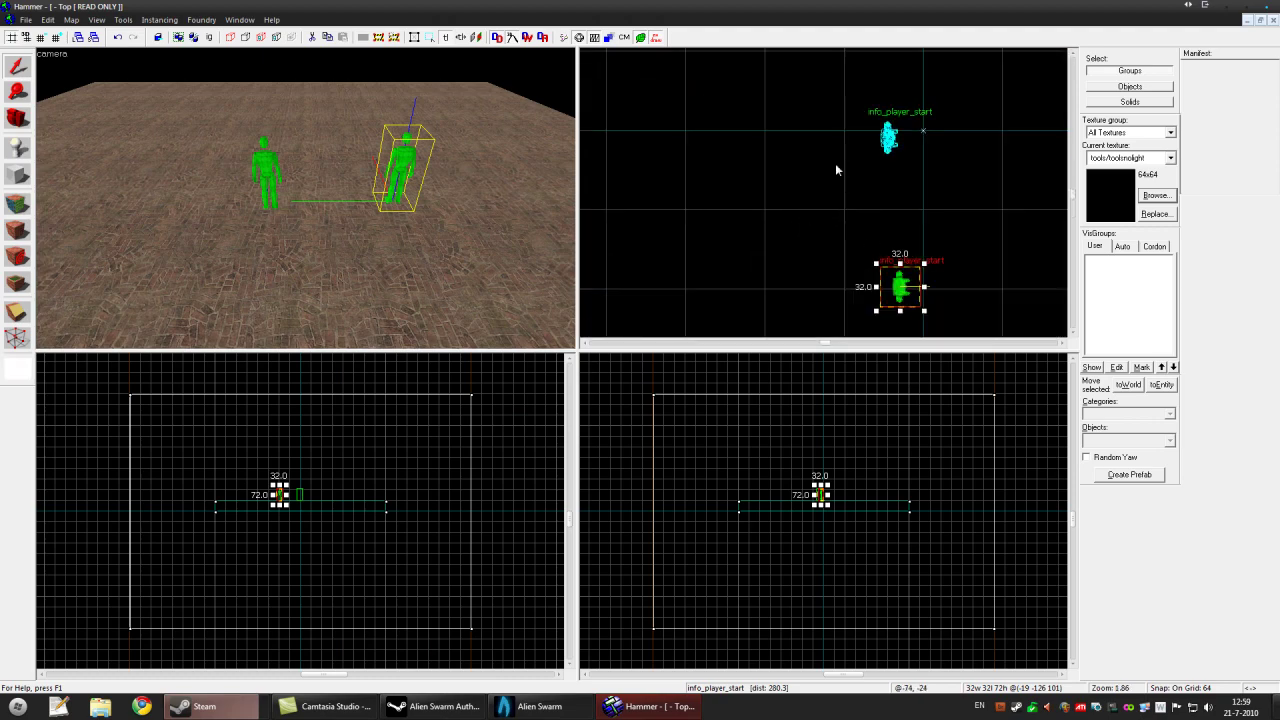
scroll(826, 159, "down", 5)
scroll(869, 223, "up", 6)
scroll(795, 120, "down", 3)
scroll(859, 209, "down", 2)
scroll(824, 104, "up", 3)
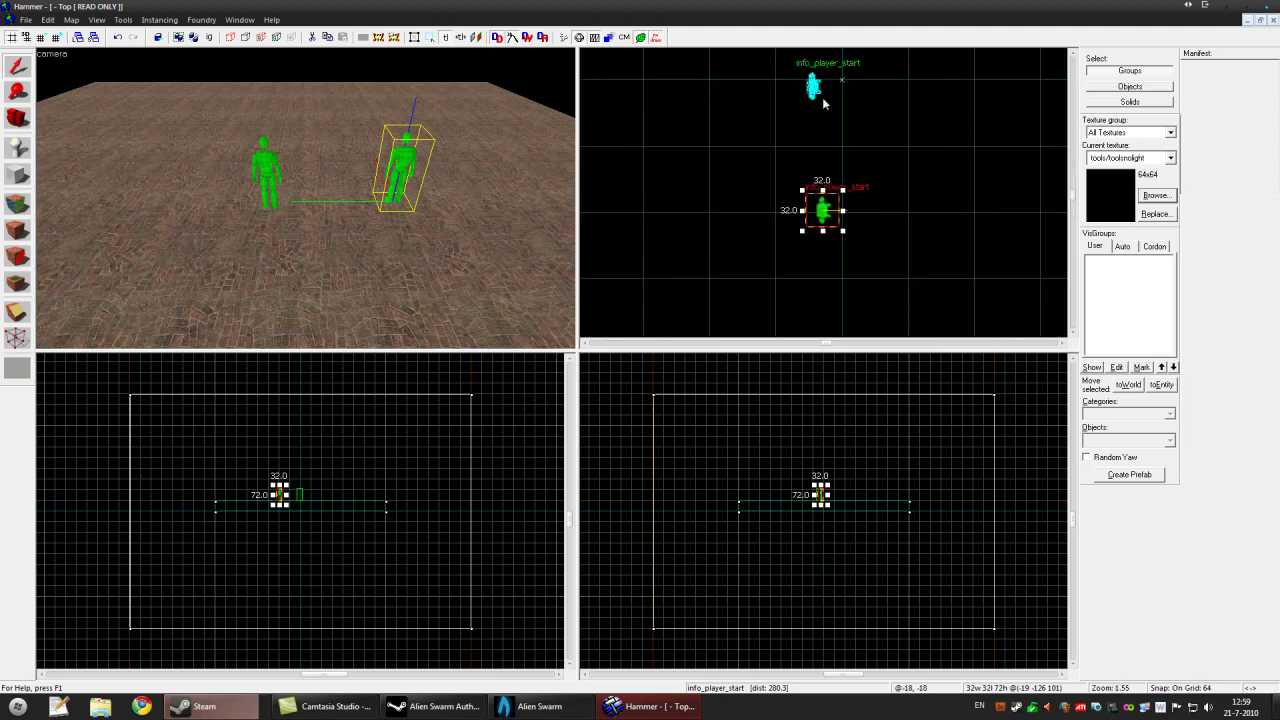
Change the second player start's class to light, and name the entity "light"
right_click(822, 212)
left_click(860, 503)
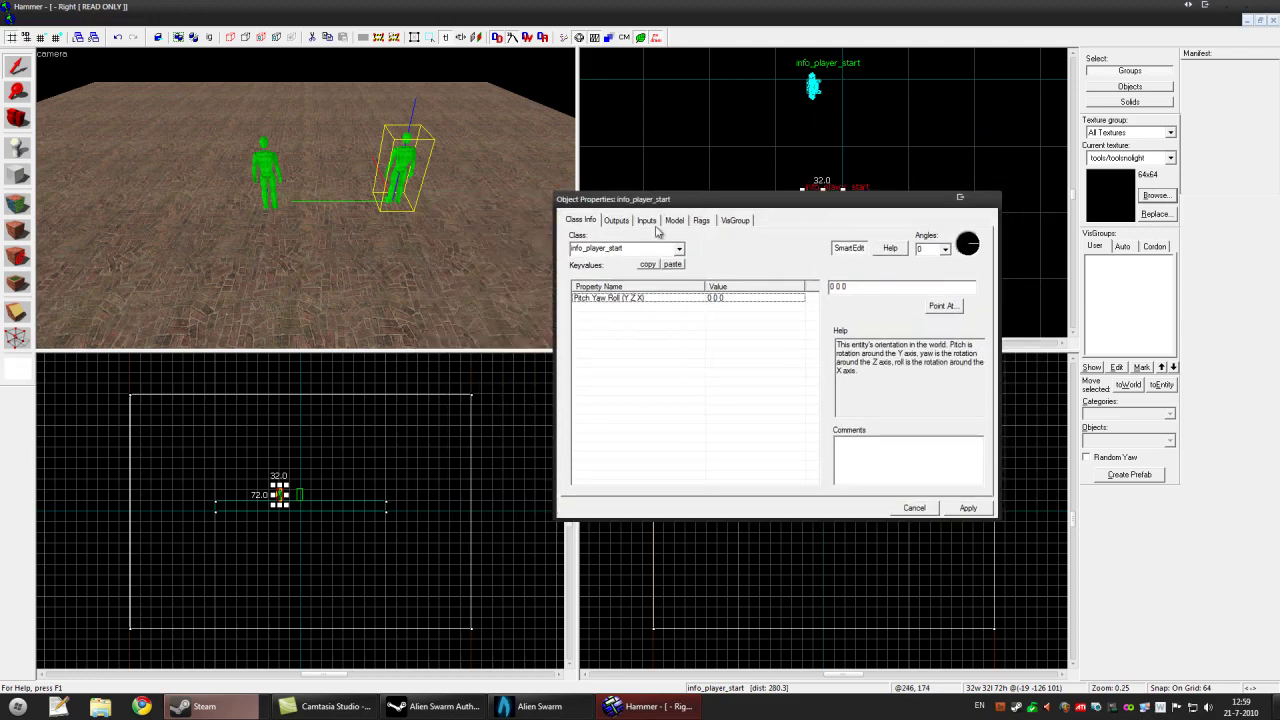
left_click(679, 252)
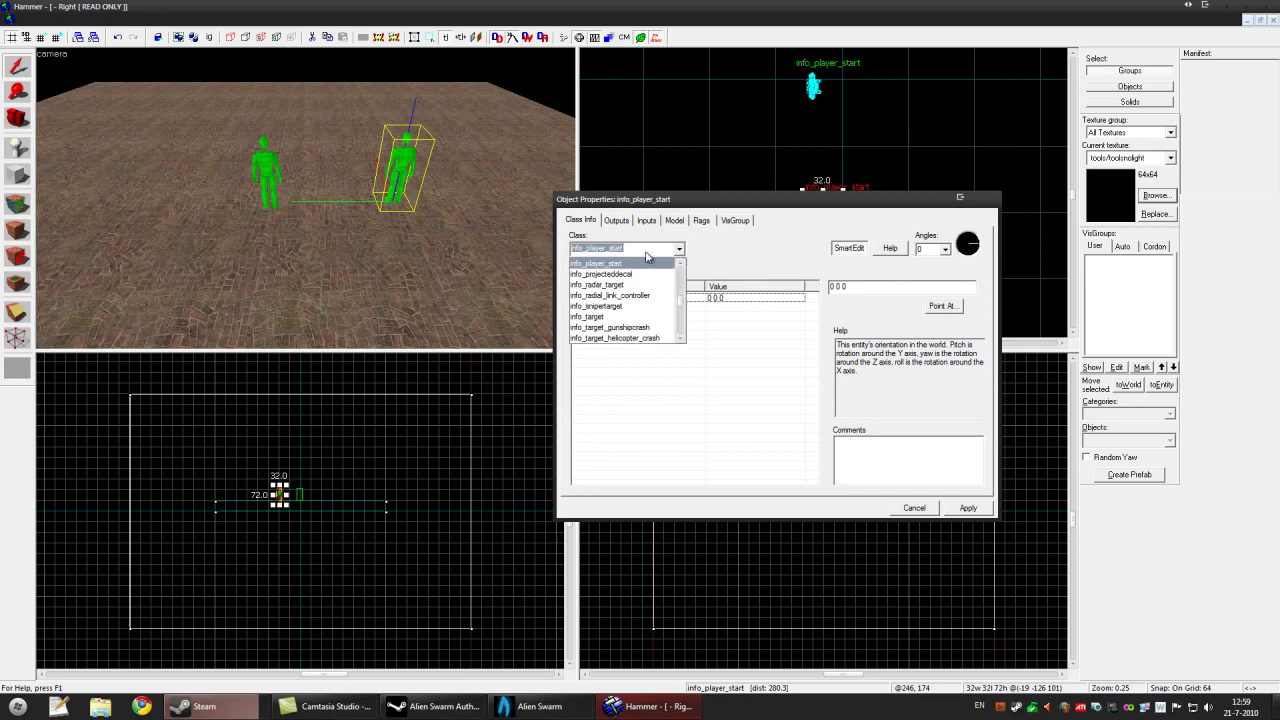
type("light")
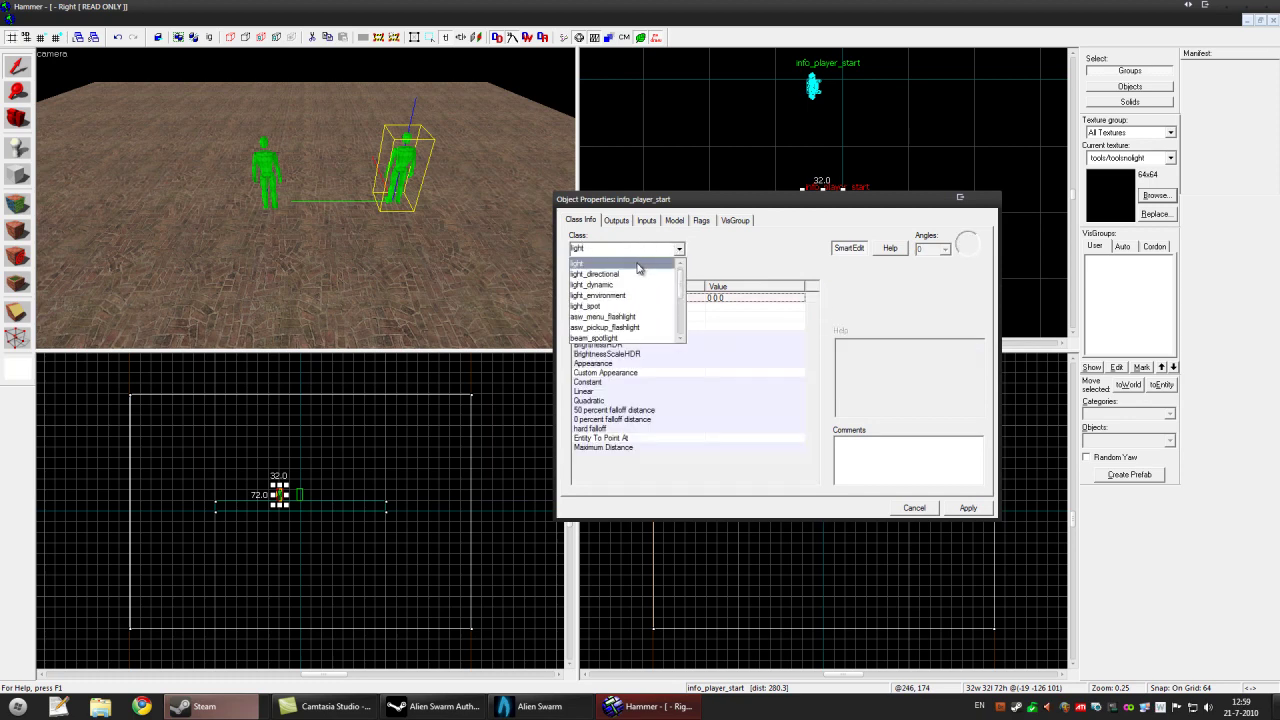
key("Return")
left_click(963, 507)
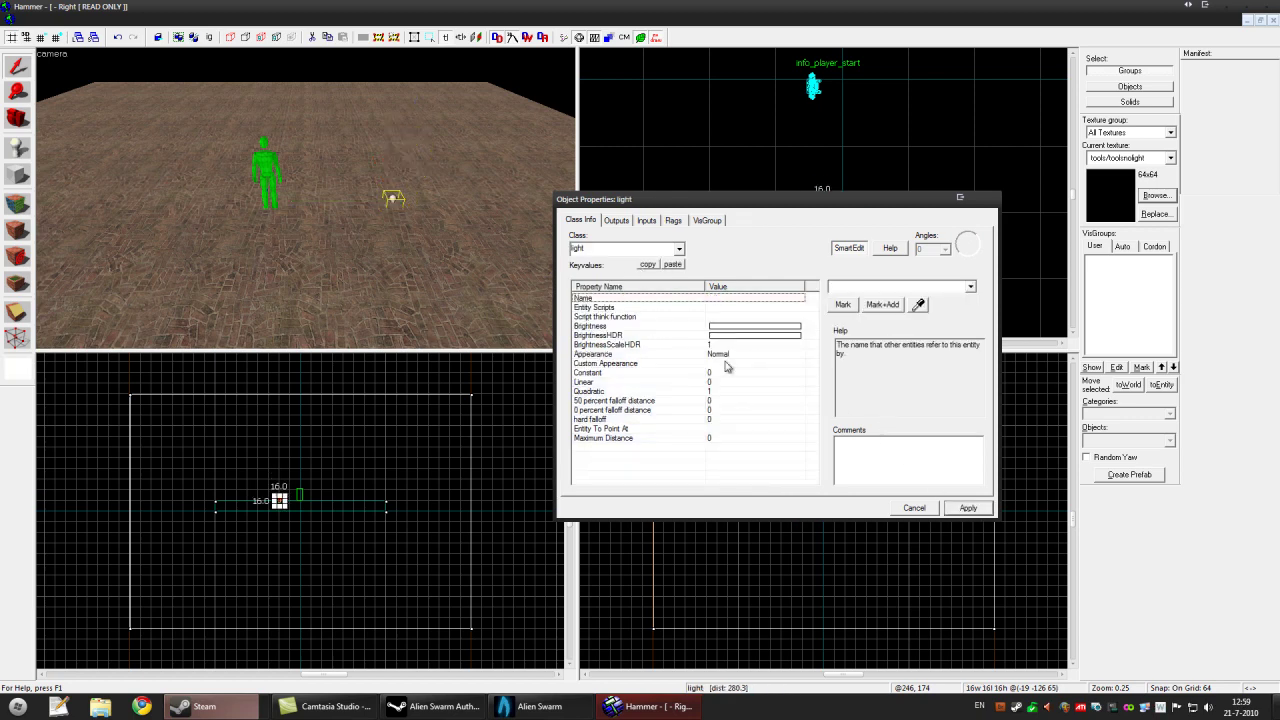
type("light")
left_click(981, 511)
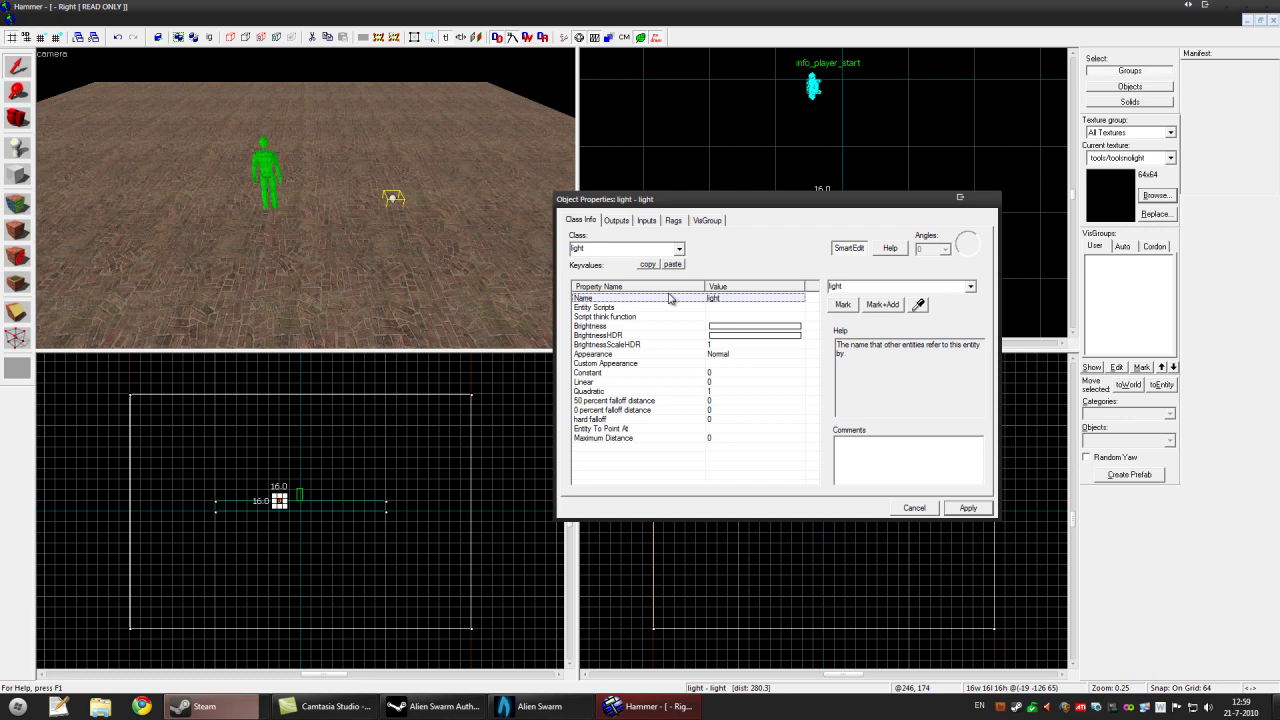
left_click(607, 327)
left_click(861, 312)
left_click(841, 311)
left_click_drag(914, 310, 921, 322)
left_click(645, 451)
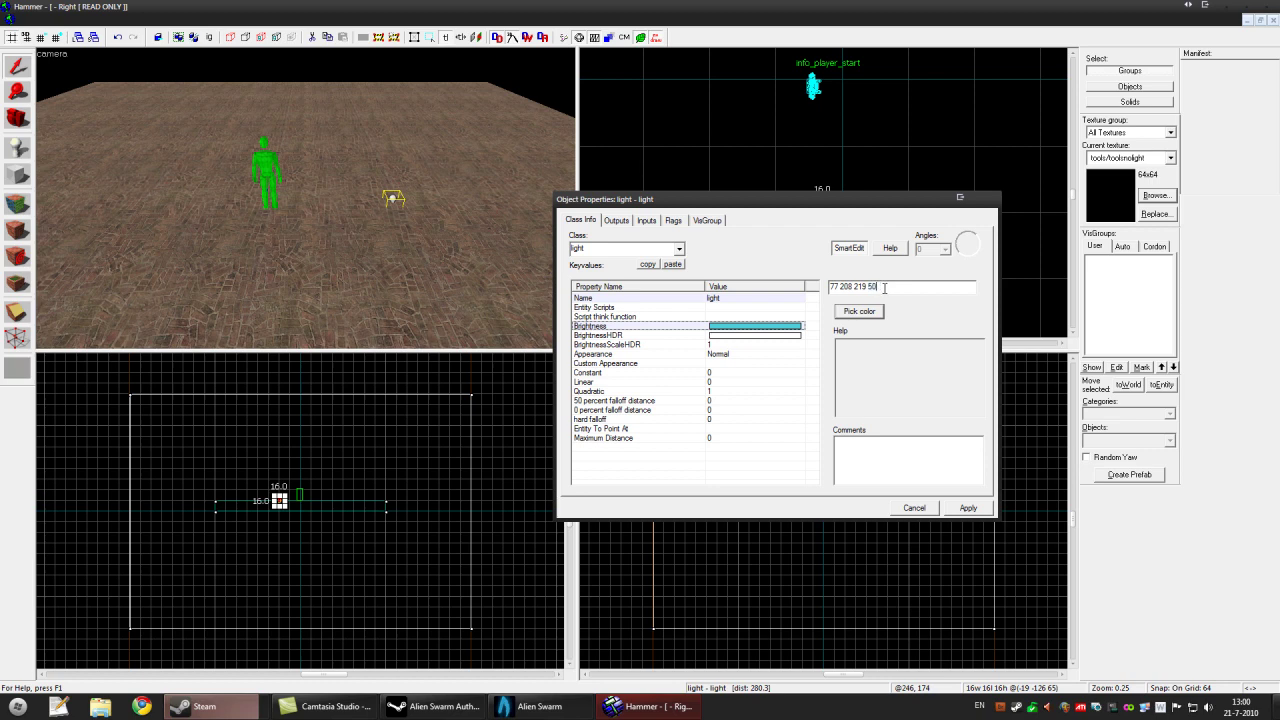
type("50")
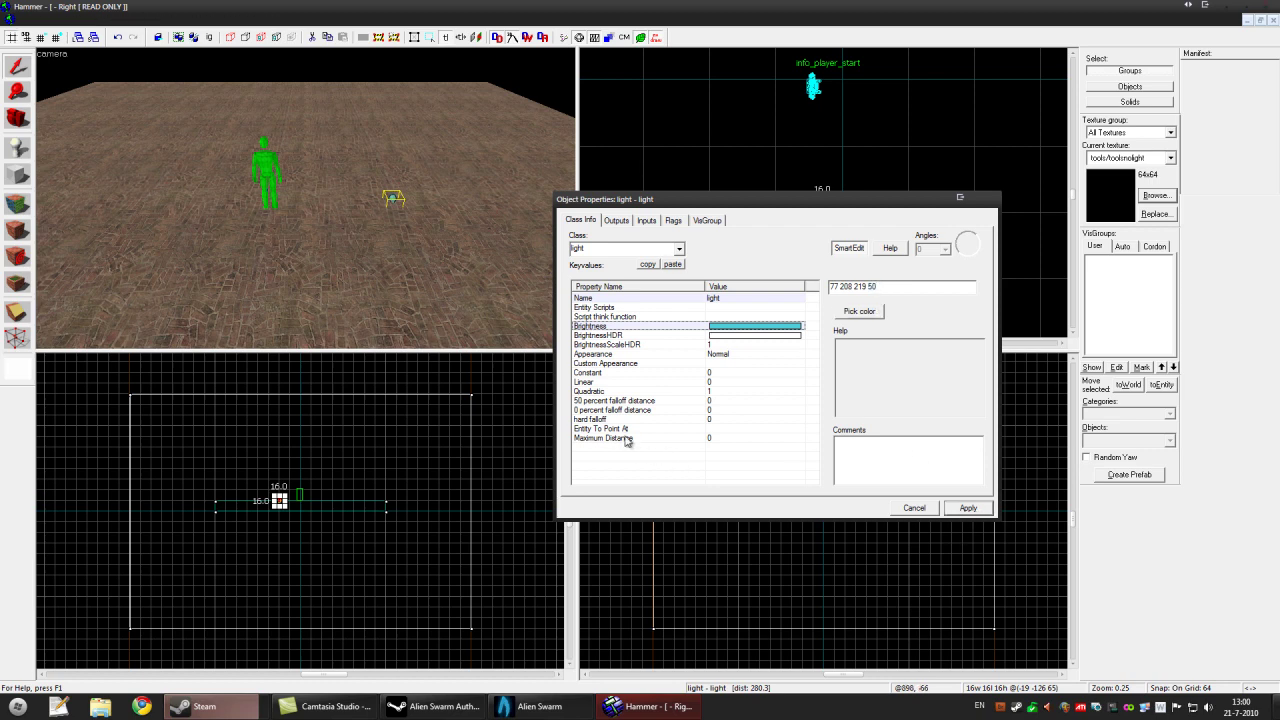
Set the light's maximum distance to 200, apply it and close the object properties
left_click(605, 438)
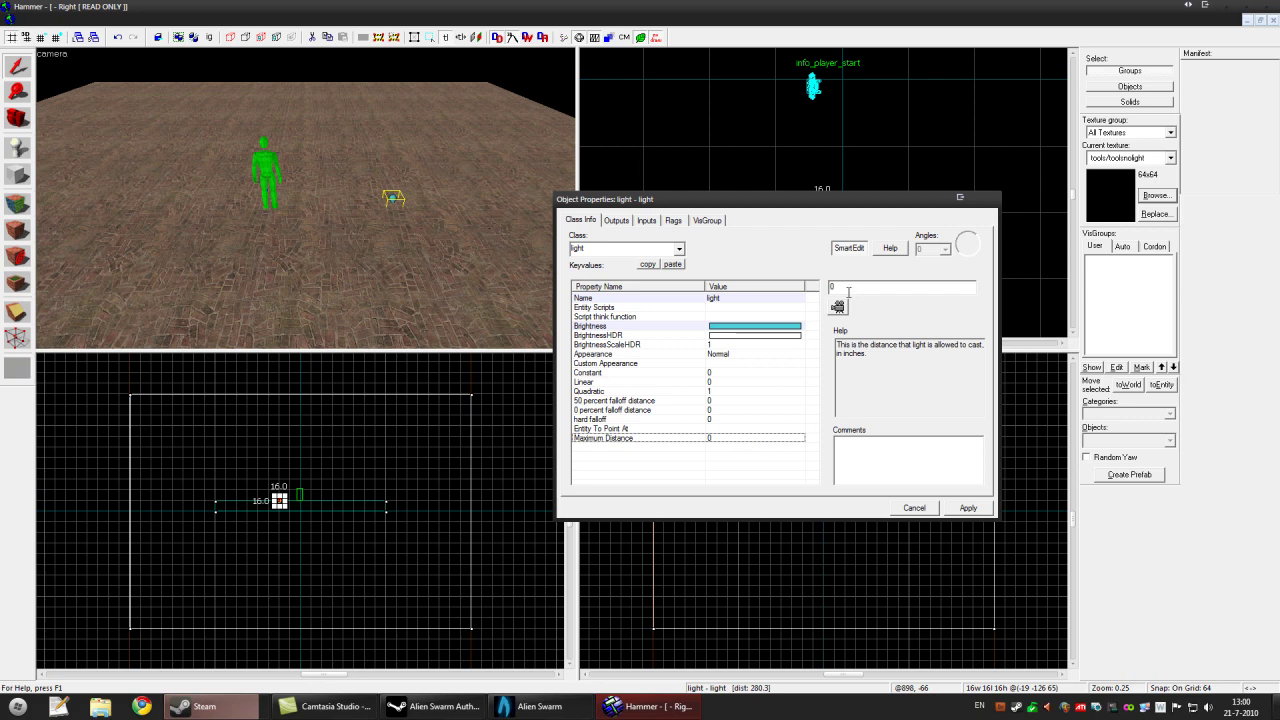
type("200")
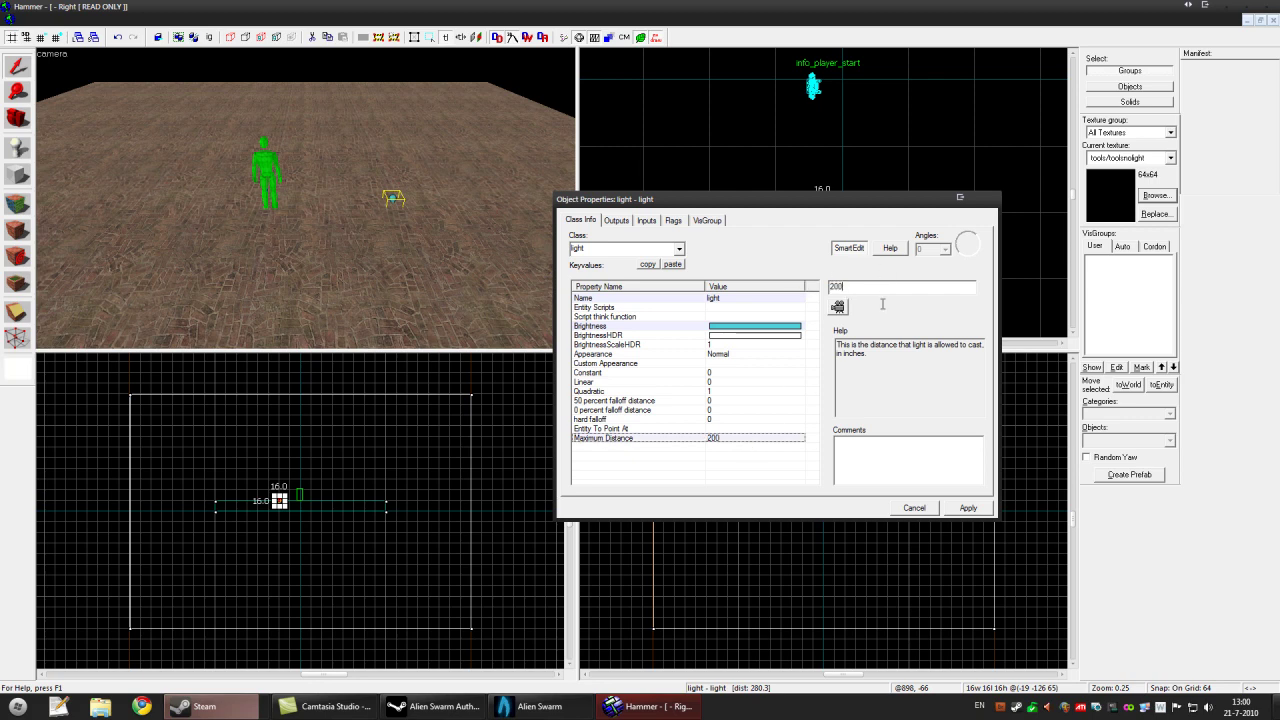
left_click(968, 508)
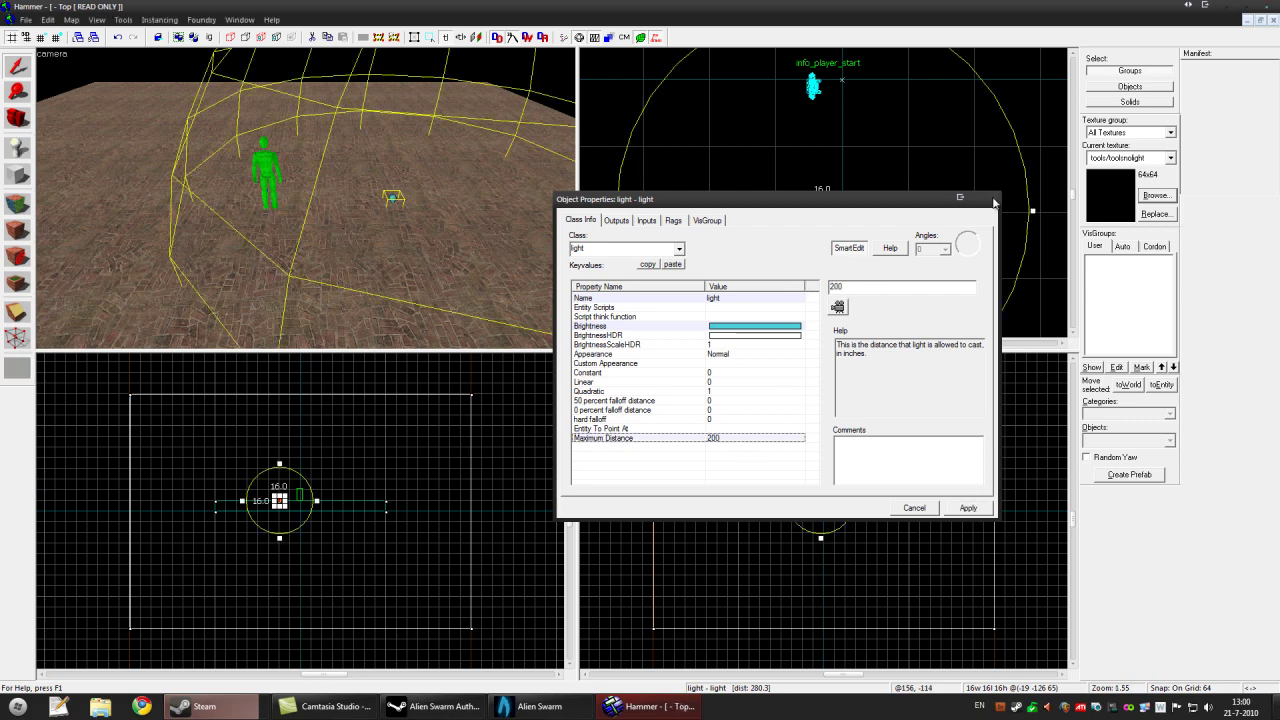
key("Escape")
Examine the light's range sphere and its height relative to the floor and the player start
key("z")
key("s")
key("s")
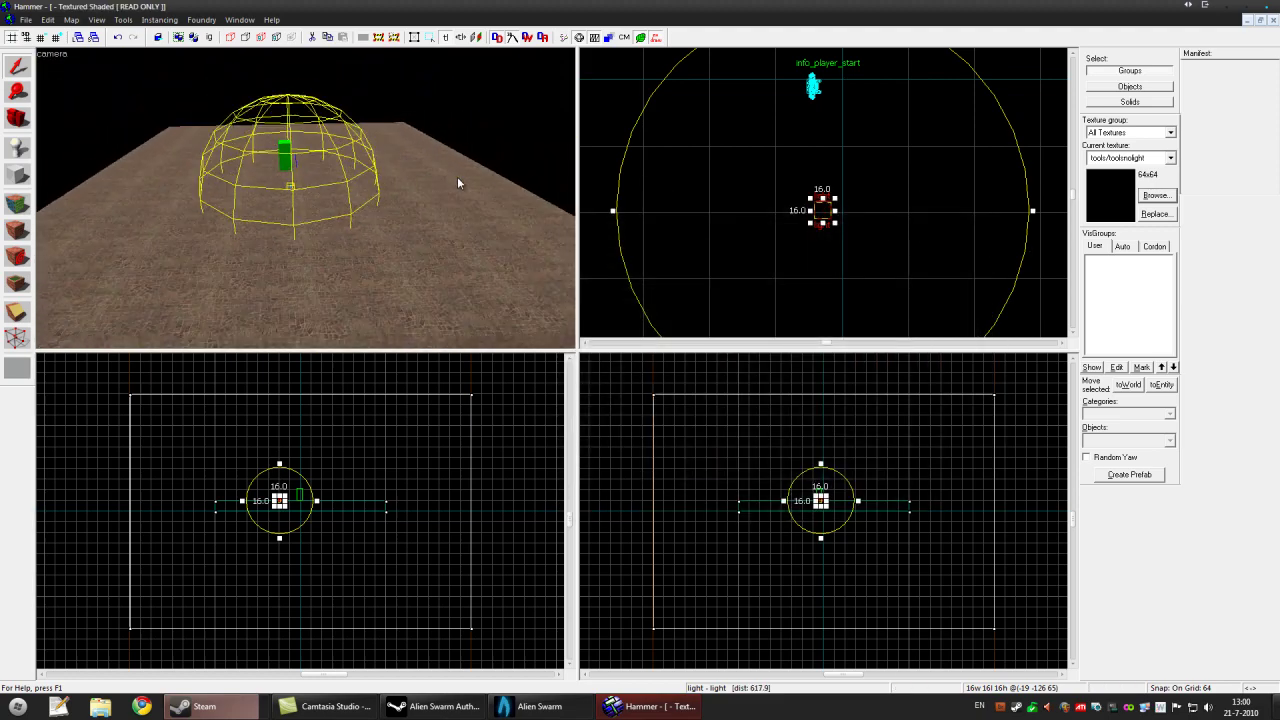
key("z")
scroll(822, 490, "down", 2)
scroll(818, 530, "up", 4)
scroll(800, 525, "up", 2)
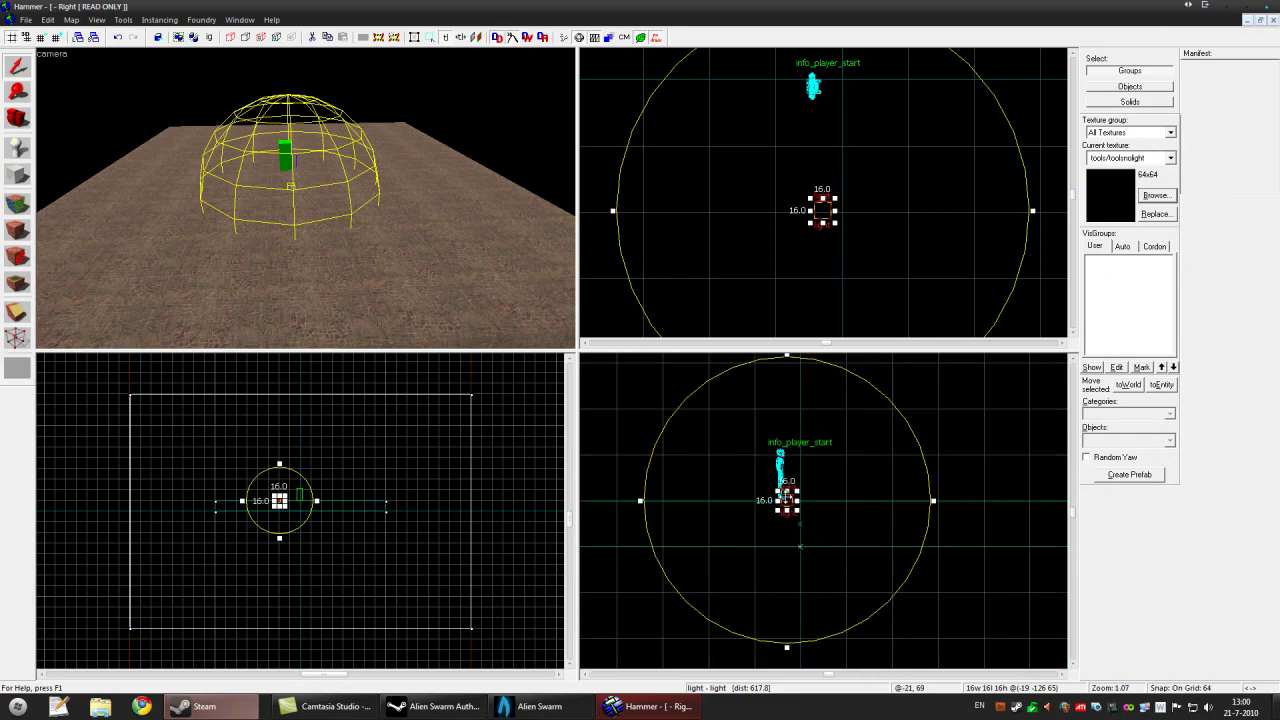
scroll(780, 493, "up", 1)
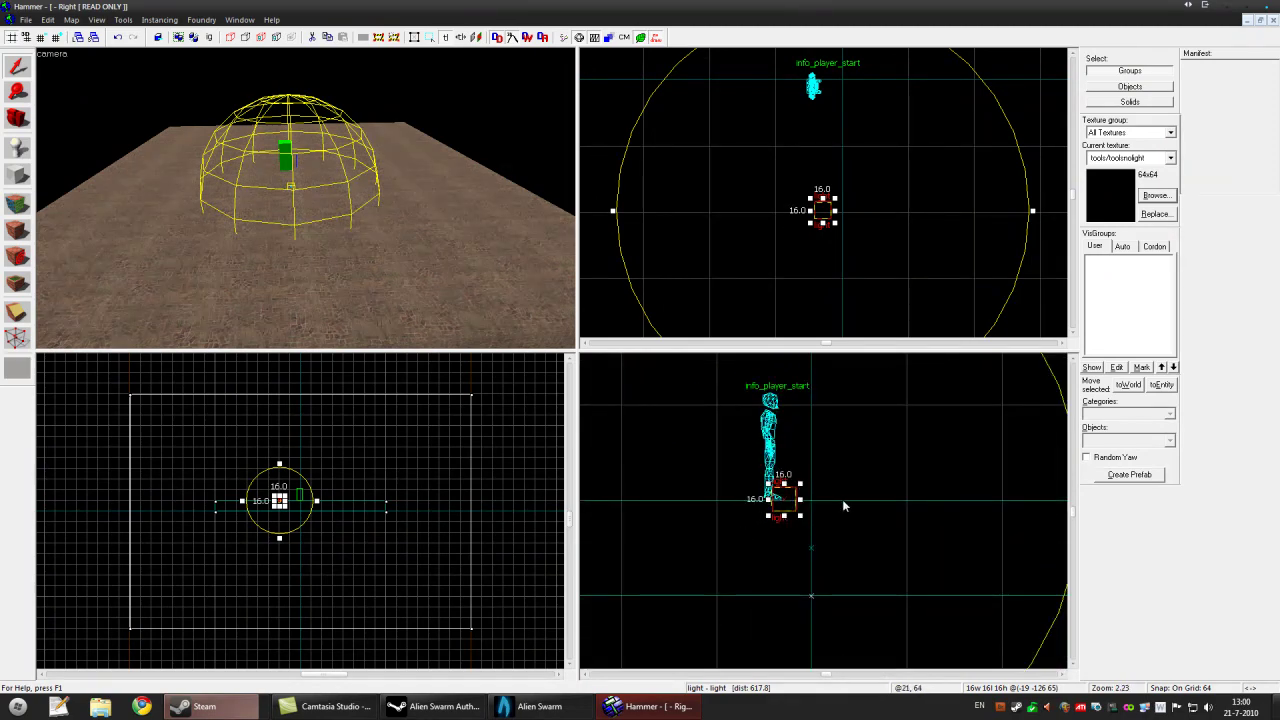
left_click(870, 500)
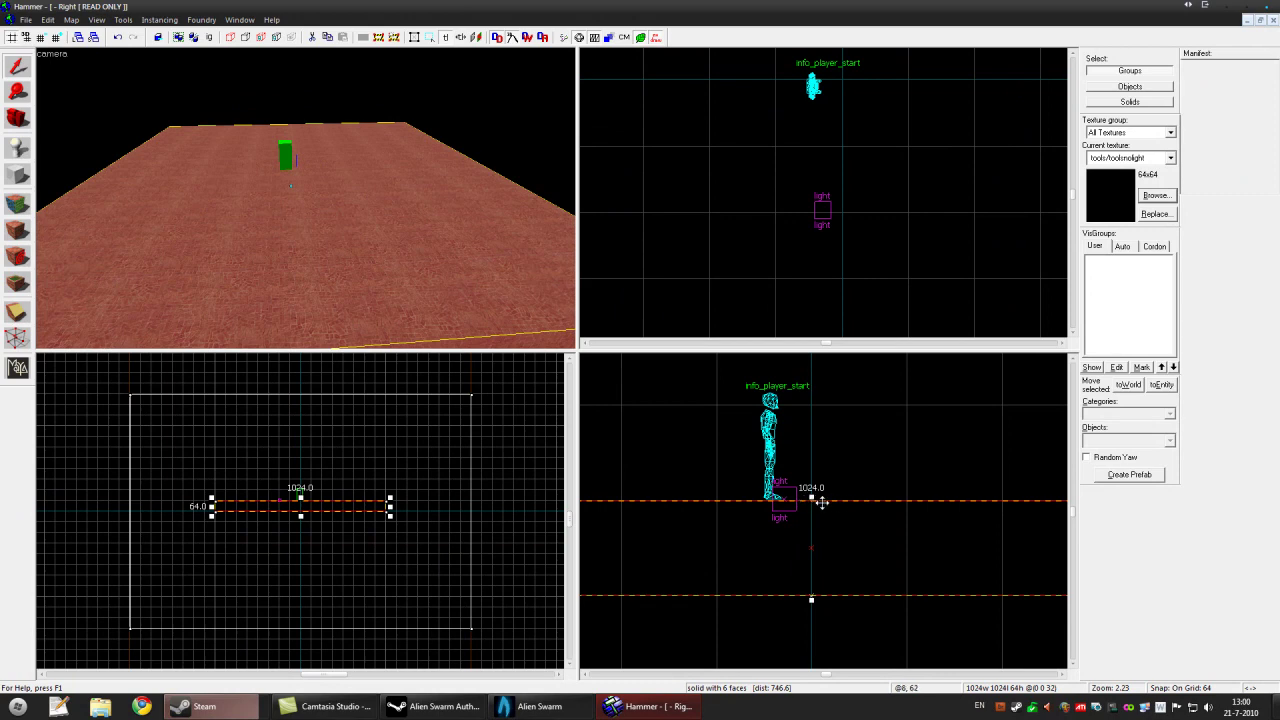
left_click(786, 501)
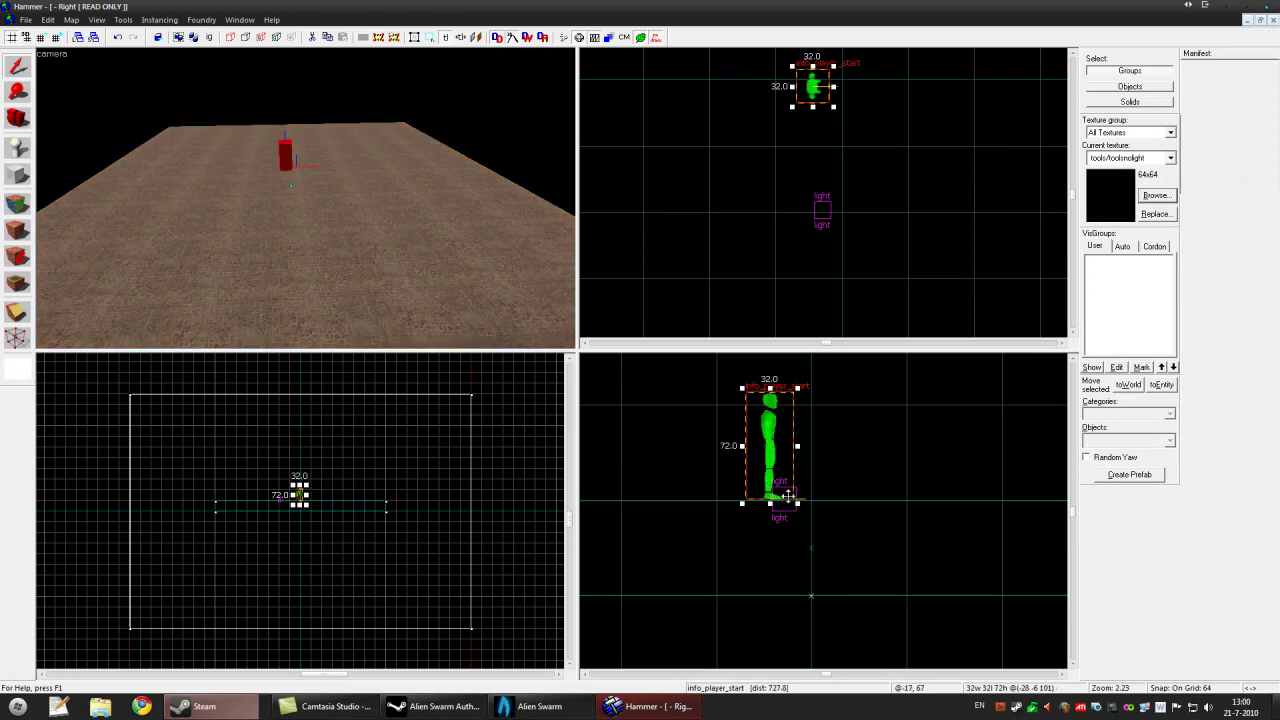
left_click(787, 504)
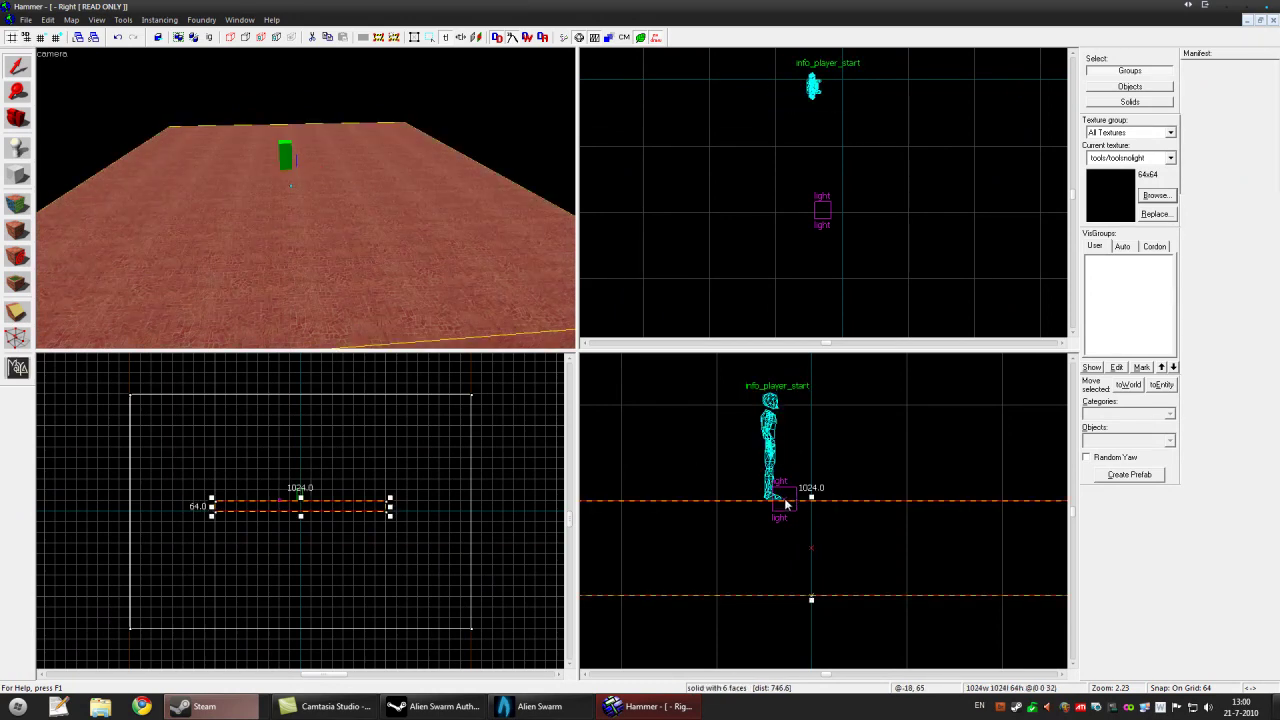
Select the light and raise it above the floor to position 0 -126 256
left_click(282, 178)
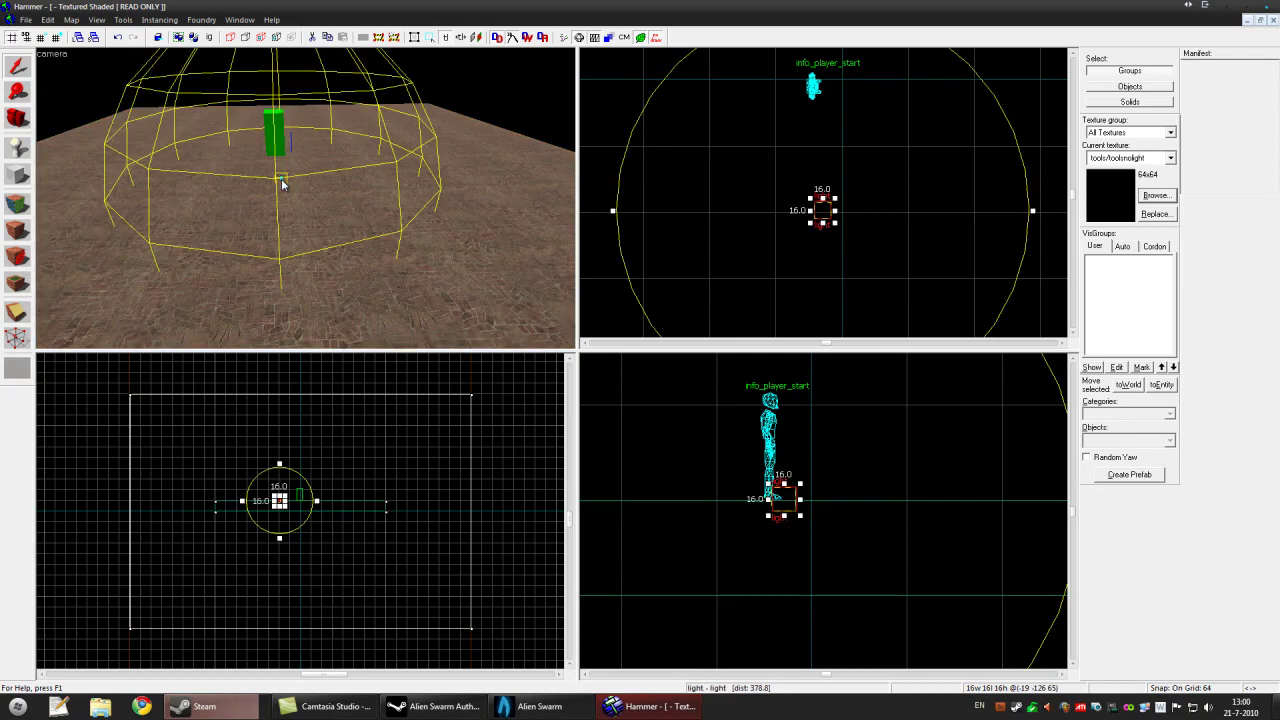
scroll(785, 527, "down", 5)
left_click_drag(785, 513, 793, 419)
scroll(803, 474, "down", 3)
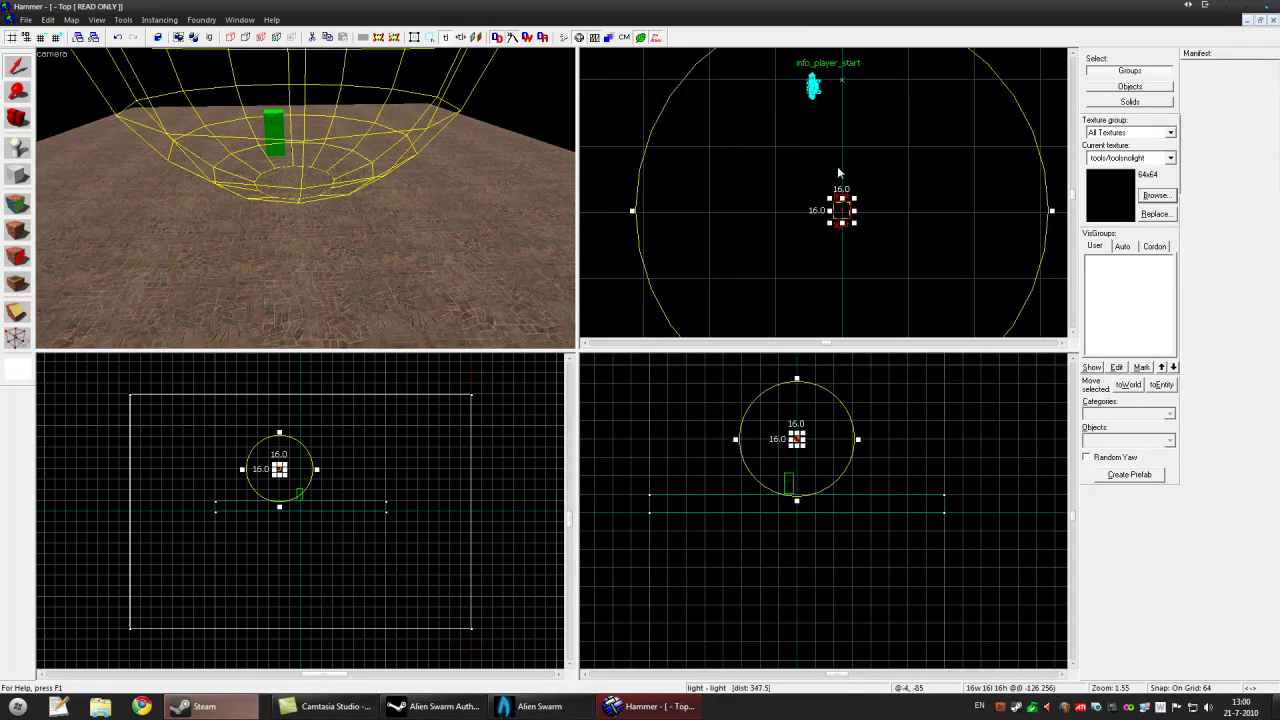
Copy the light at its current height to the opposite side of the player start, at position -256 256 256
scroll(724, 143, "down", 10)
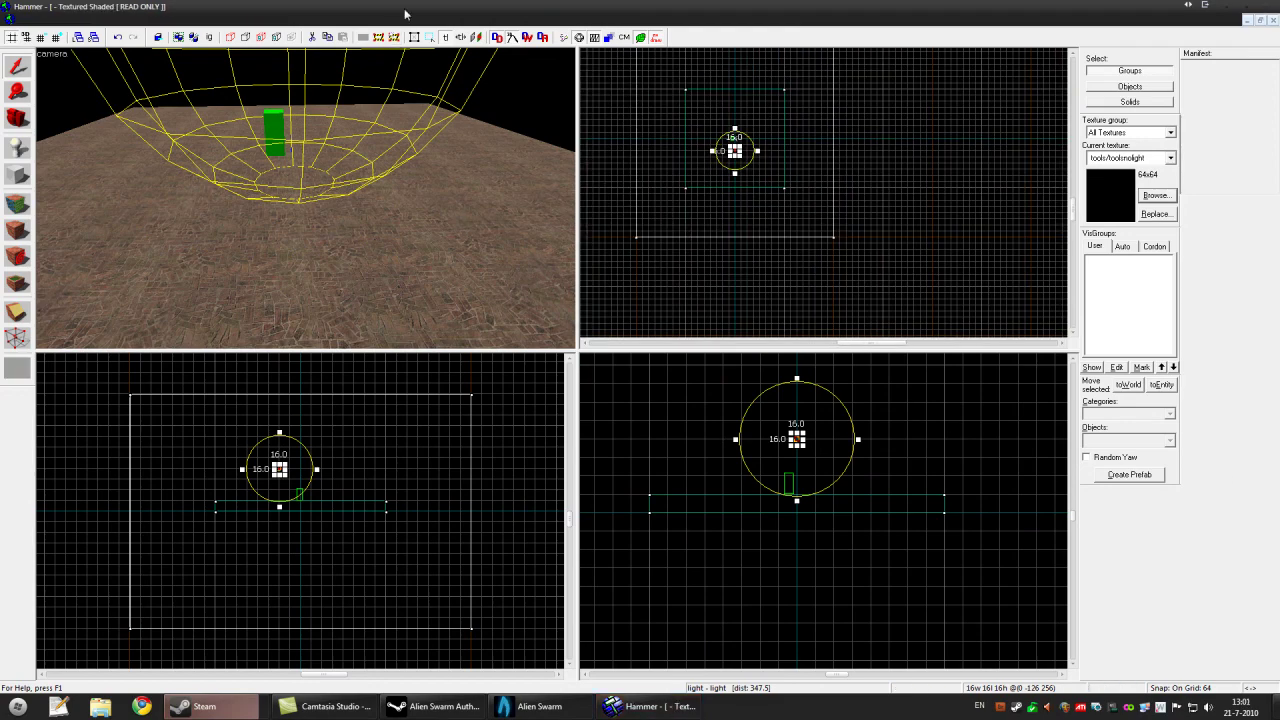
key("s")
key("d")
key("Left")
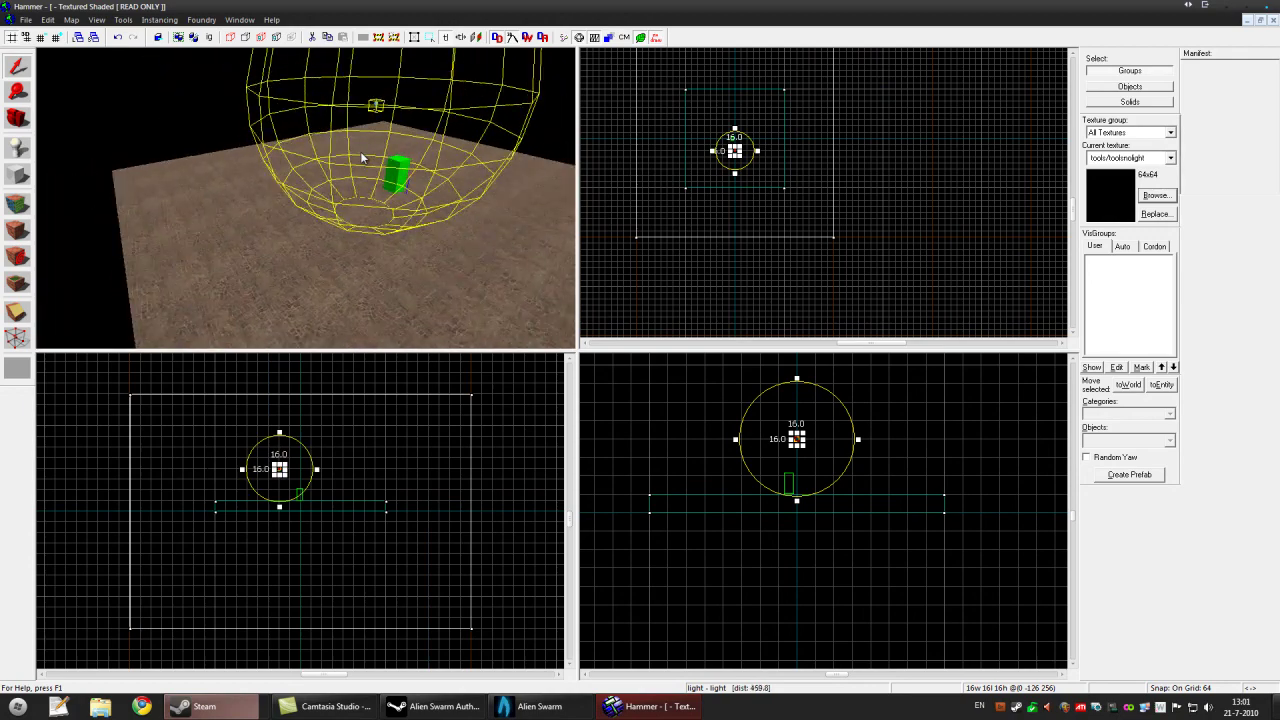
key("w")
key("d")
key("Up")
key("Down")
key("s")
key("a")
key("d")
key("w")
scroll(781, 176, "up", 2)
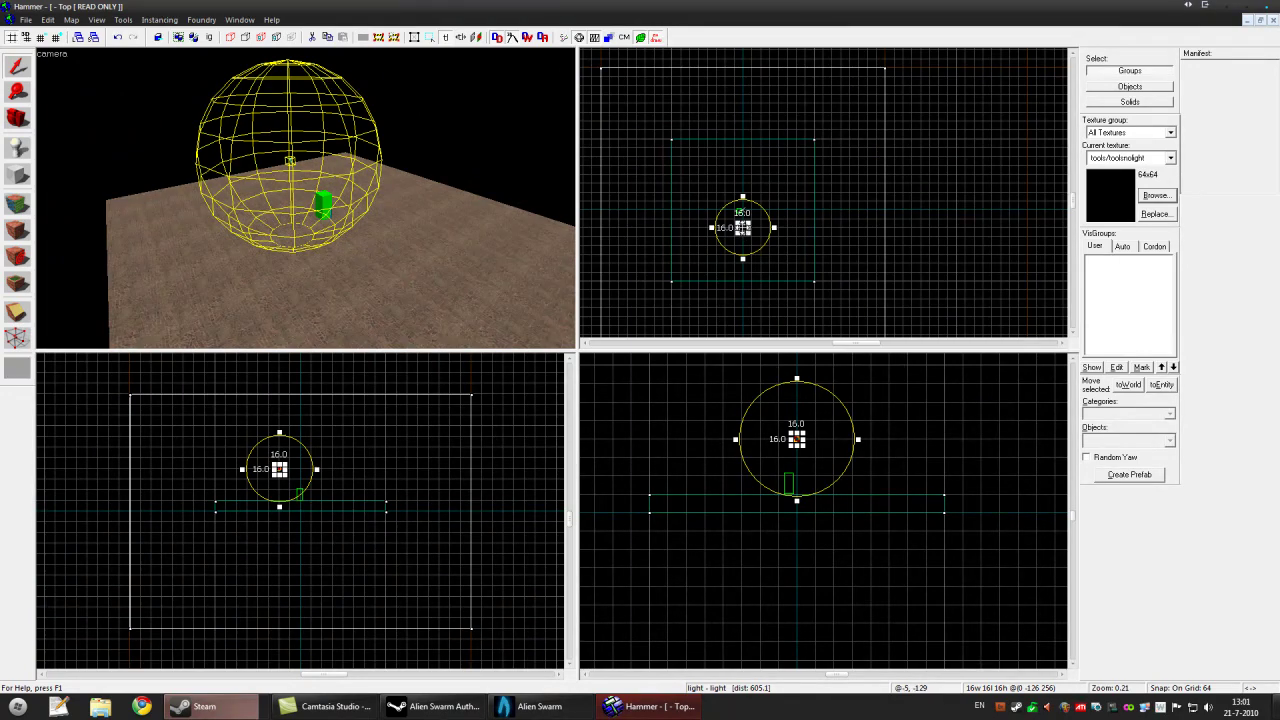
mouse_move(742, 227)
left_mouse_down("shift")
mouse_move(741, 208)
mouse_move(686, 151)
mouse_move(707, 174)
left_mouse_up("shift")
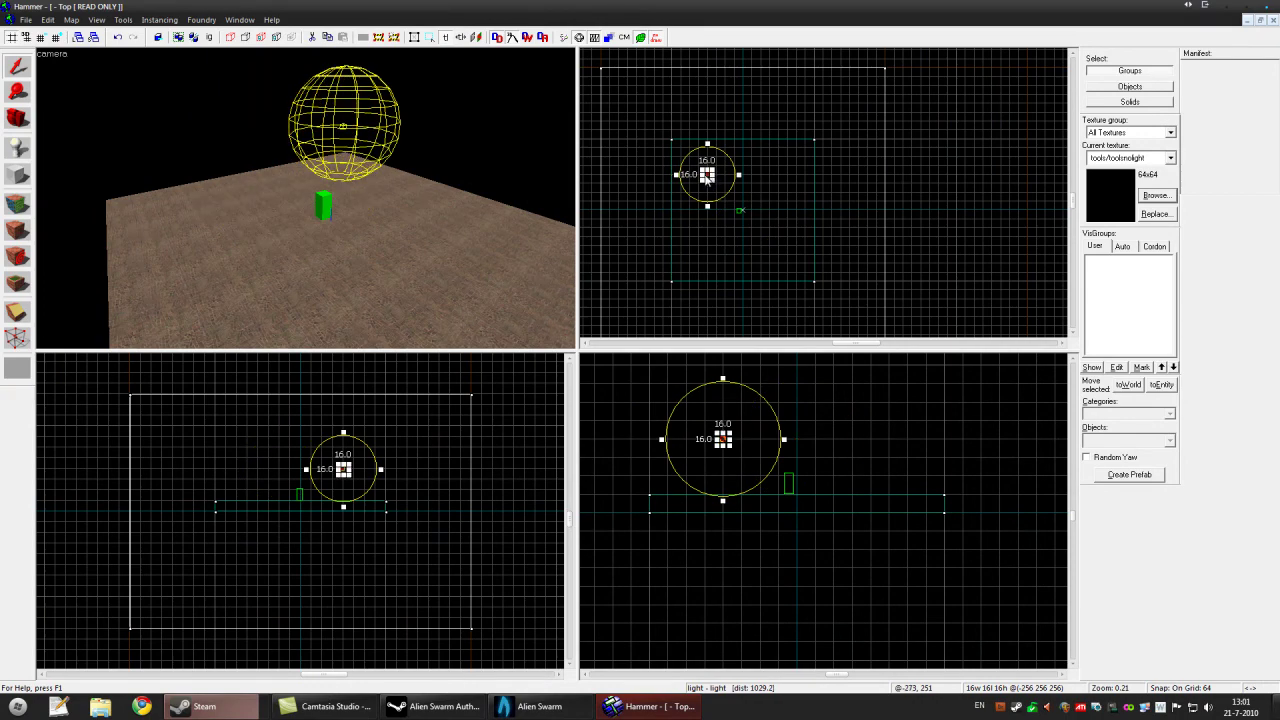
Copy the light at its current height to the three remaining corners around the player start, including 256 256 256 and -256 -192 256
scroll(708, 177, "up", 3)
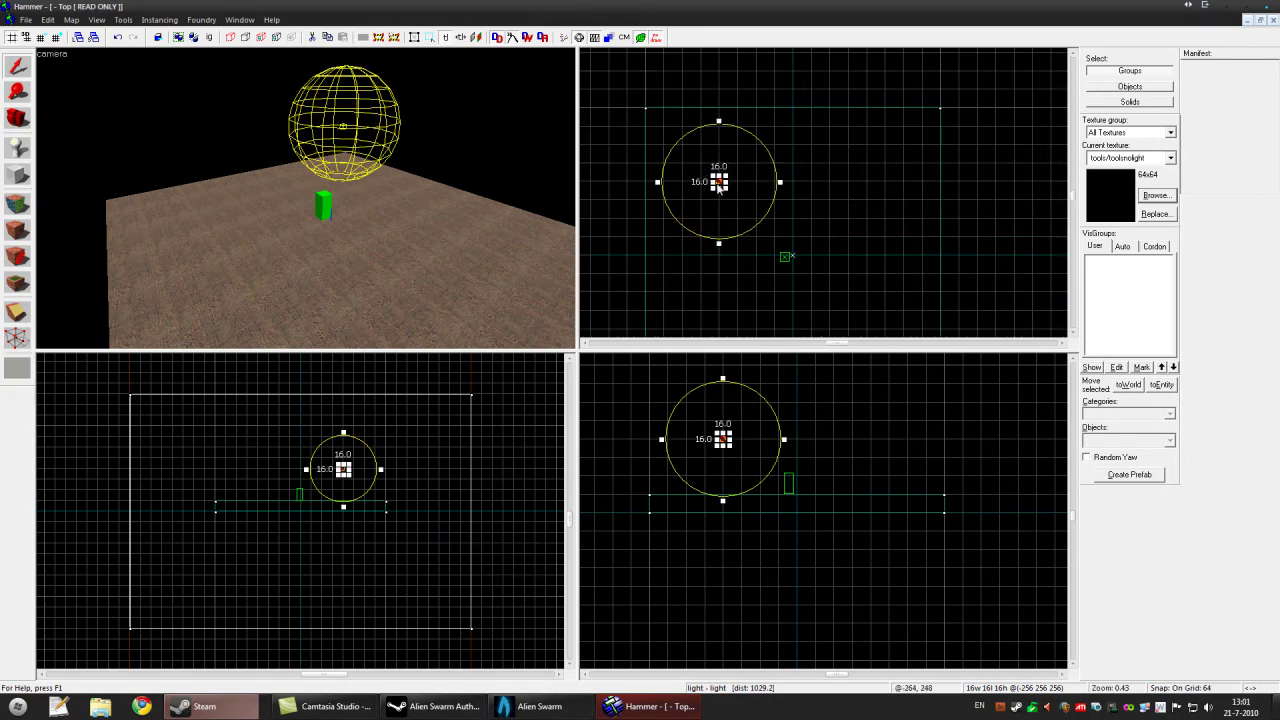
left_click_drag(718, 181, 866, 179, "shift")
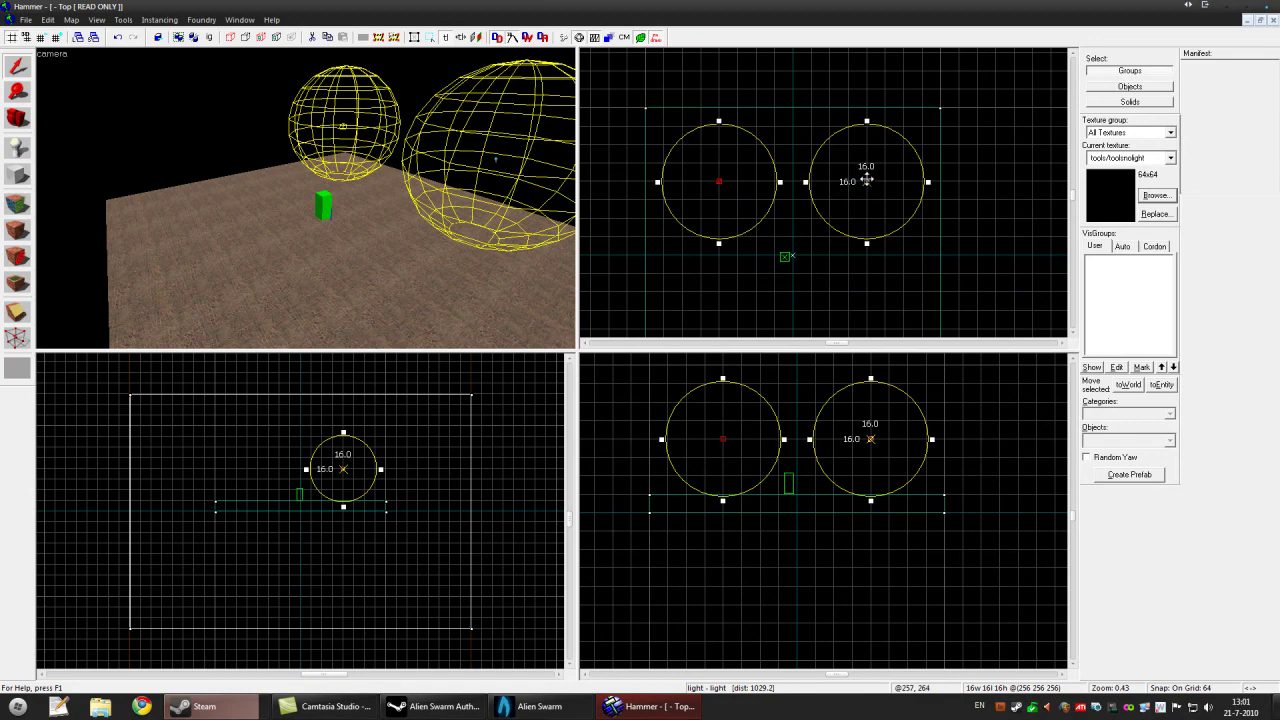
left_click(866, 180)
scroll(871, 122, "down", 3)
scroll(881, 198, "up", 4)
mouse_move(858, 118)
left_mouse_down()
mouse_move(860, 250)
mouse_move(668, 256)
left_mouse_up()
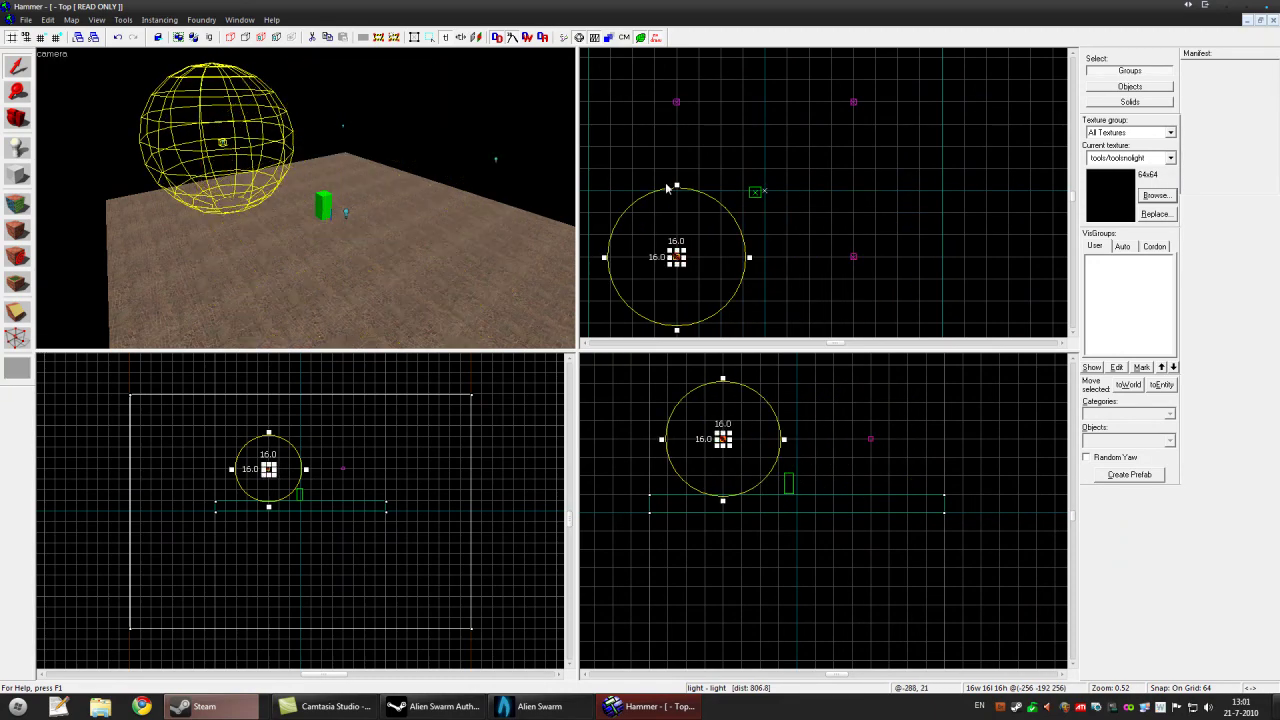
scroll(671, 182, "down", 1)
key("d")
key("s")
scroll(379, 182, "up", 3)
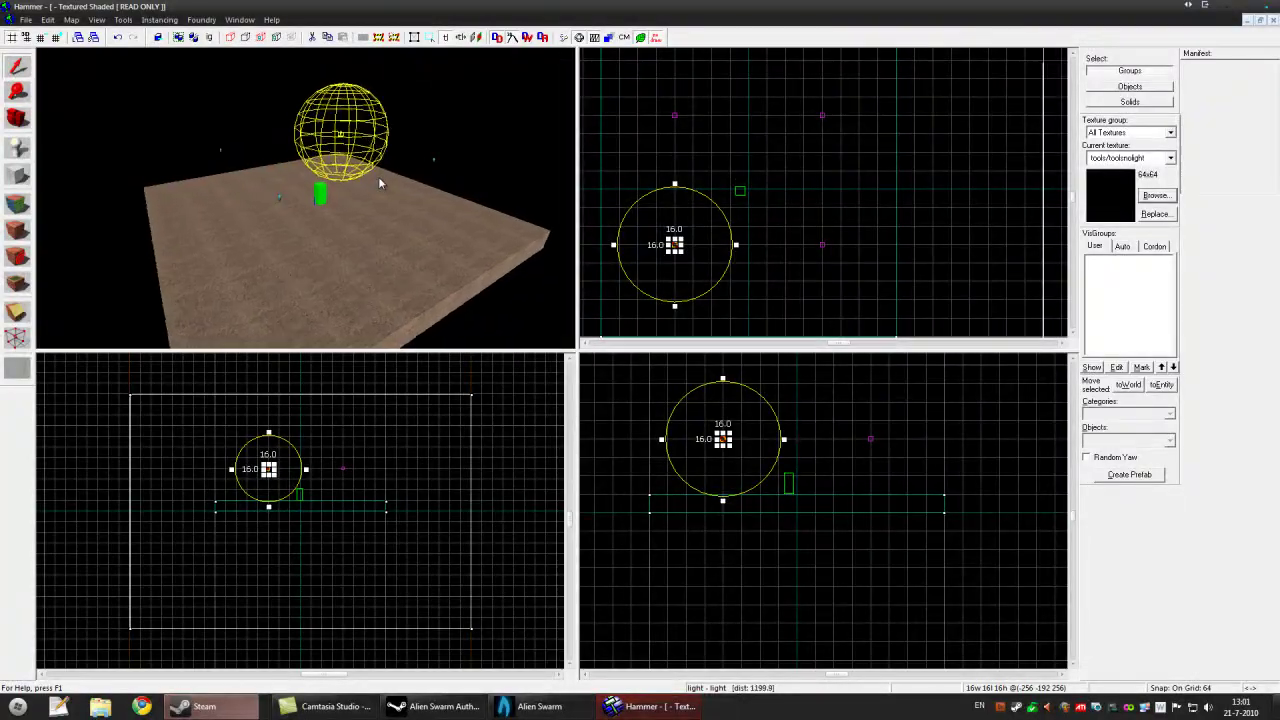
Save the map as maptest in Alien Swarm's swarm maps folder
left_click(25, 19)
left_click(56, 96)
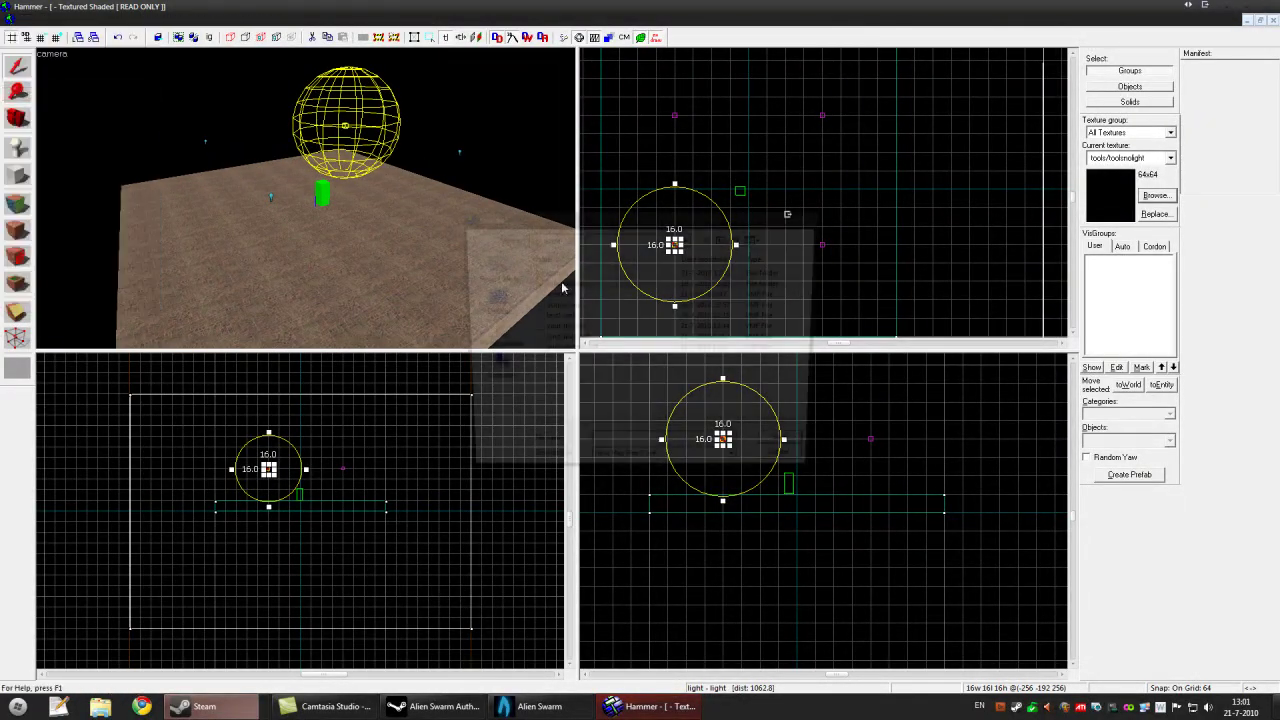
left_click(687, 237)
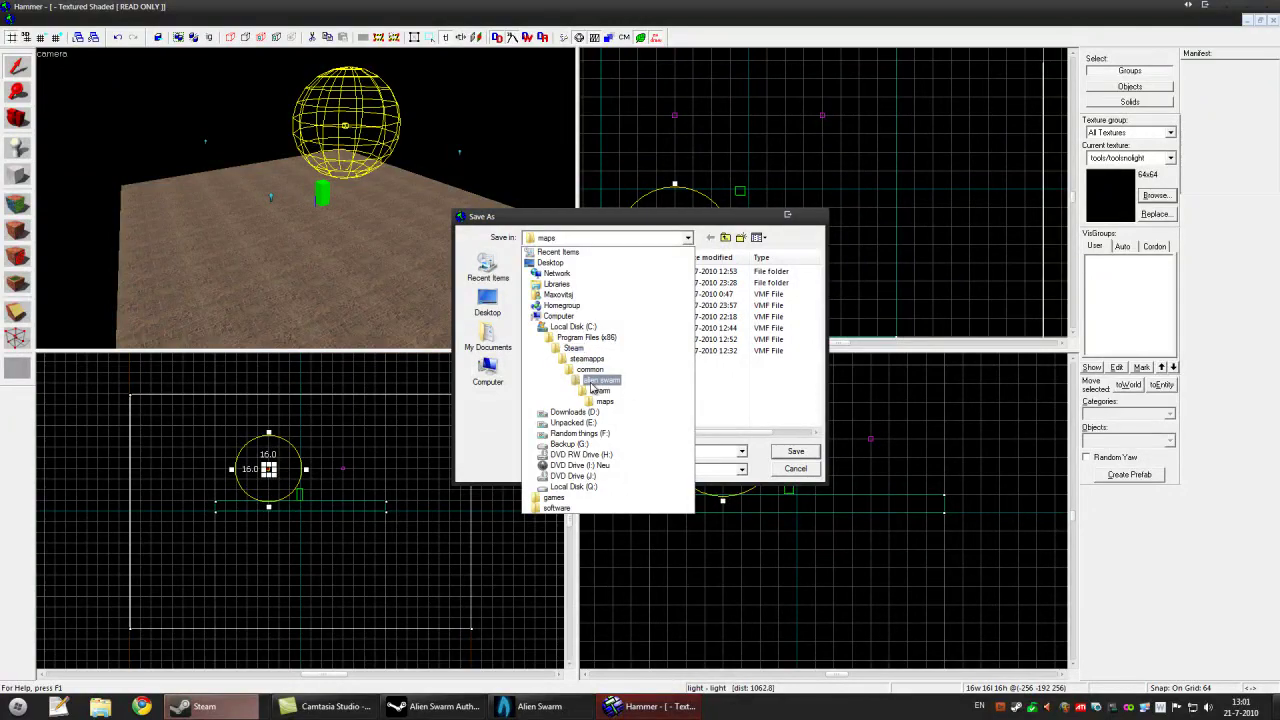
left_click(605, 401)
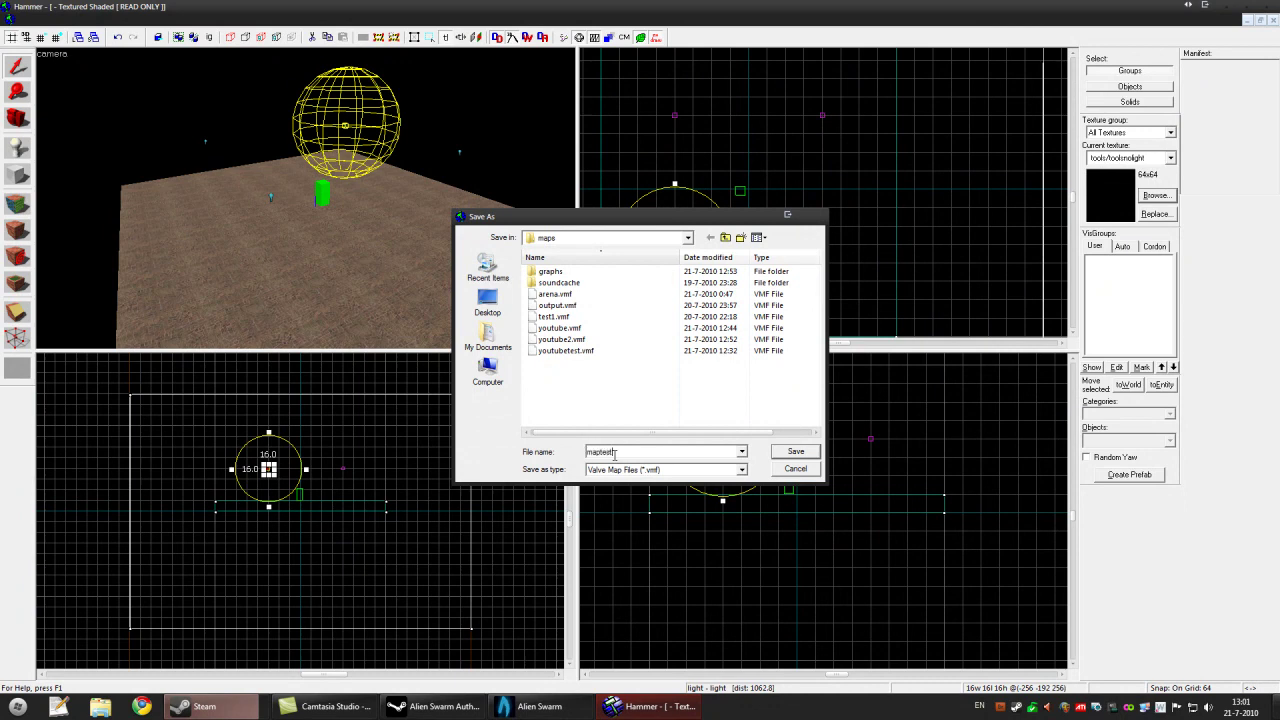
left_click(790, 452)
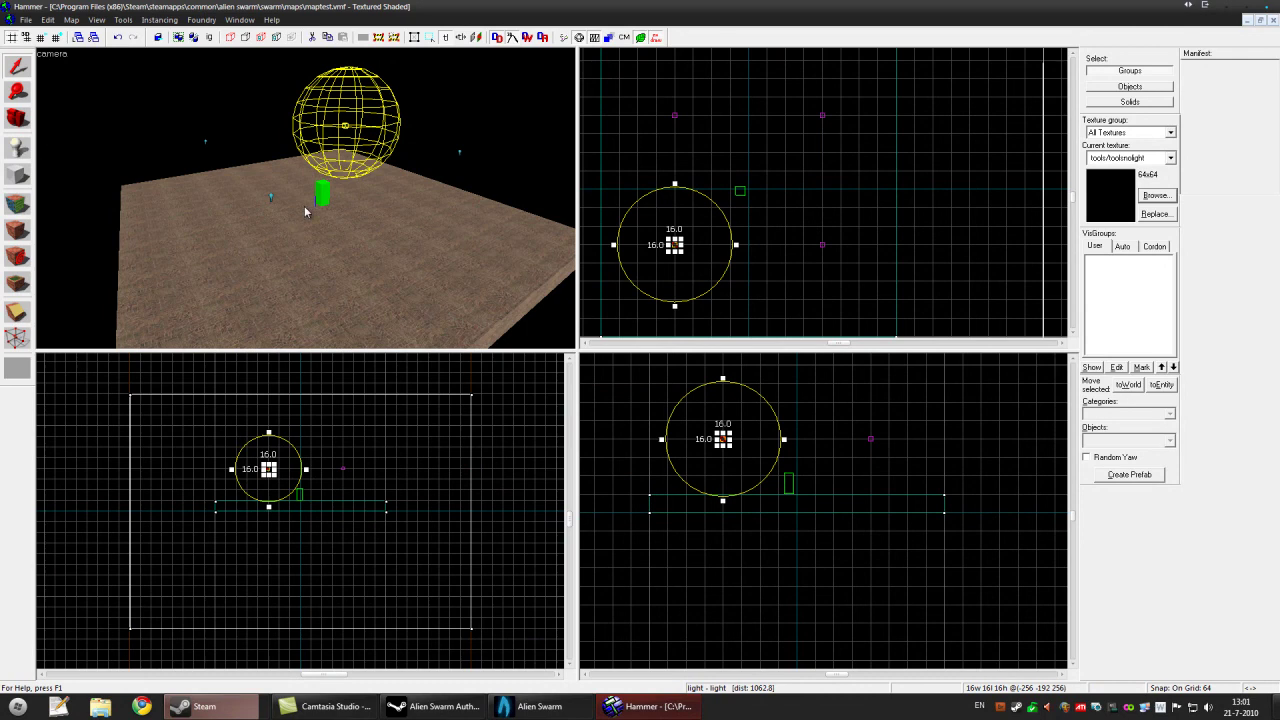
Compile the map with BSP, VIS and RAD set to Normal, without launching the game
scroll(305, 210, "up", 2)
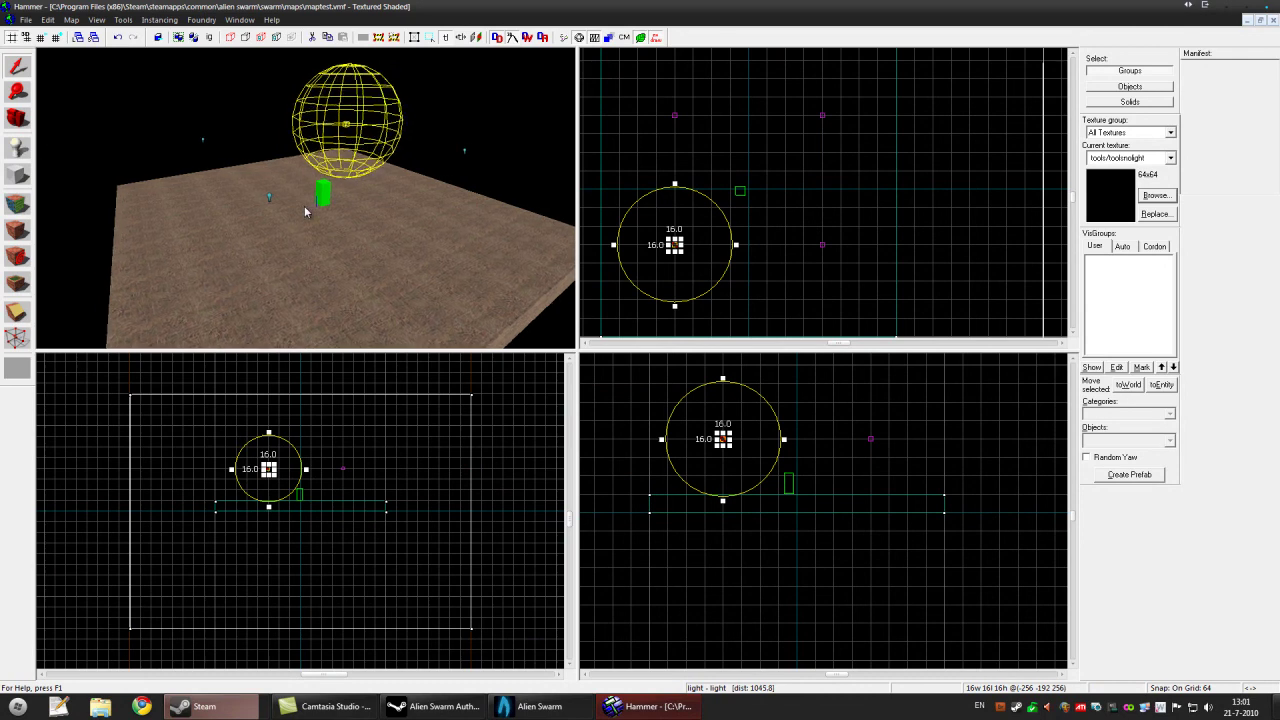
left_click(30, 20)
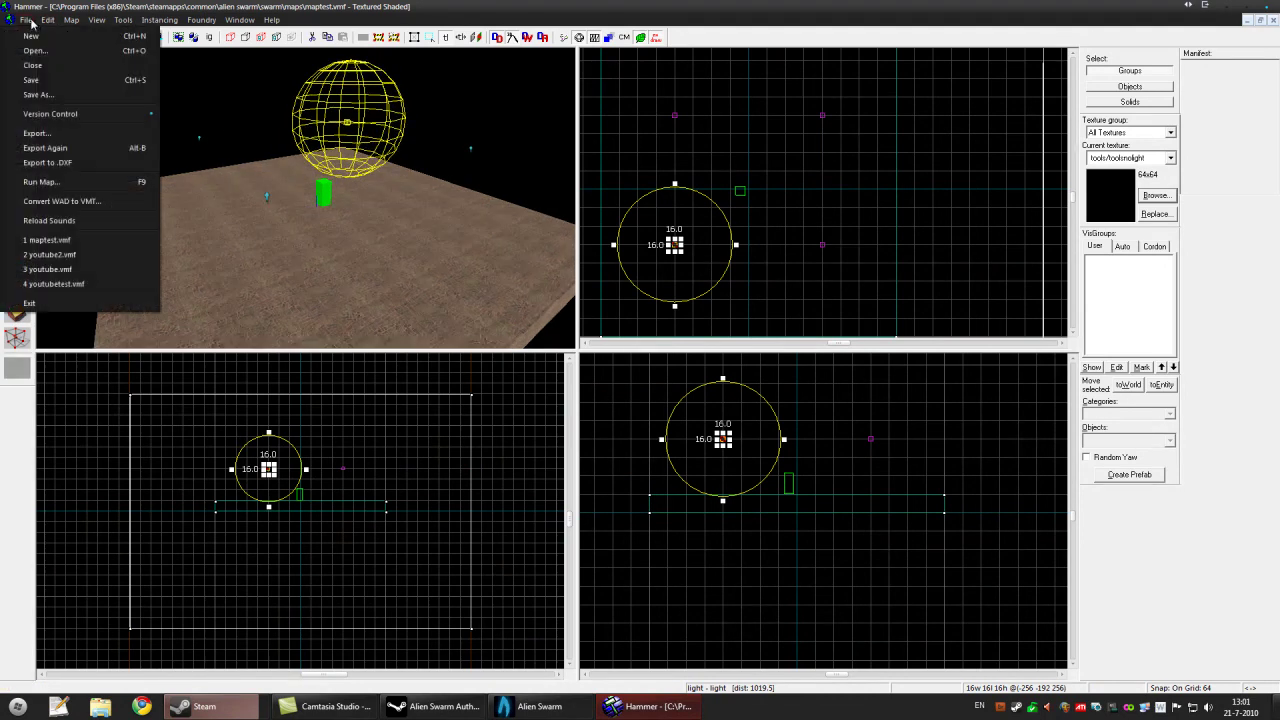
left_click(92, 188)
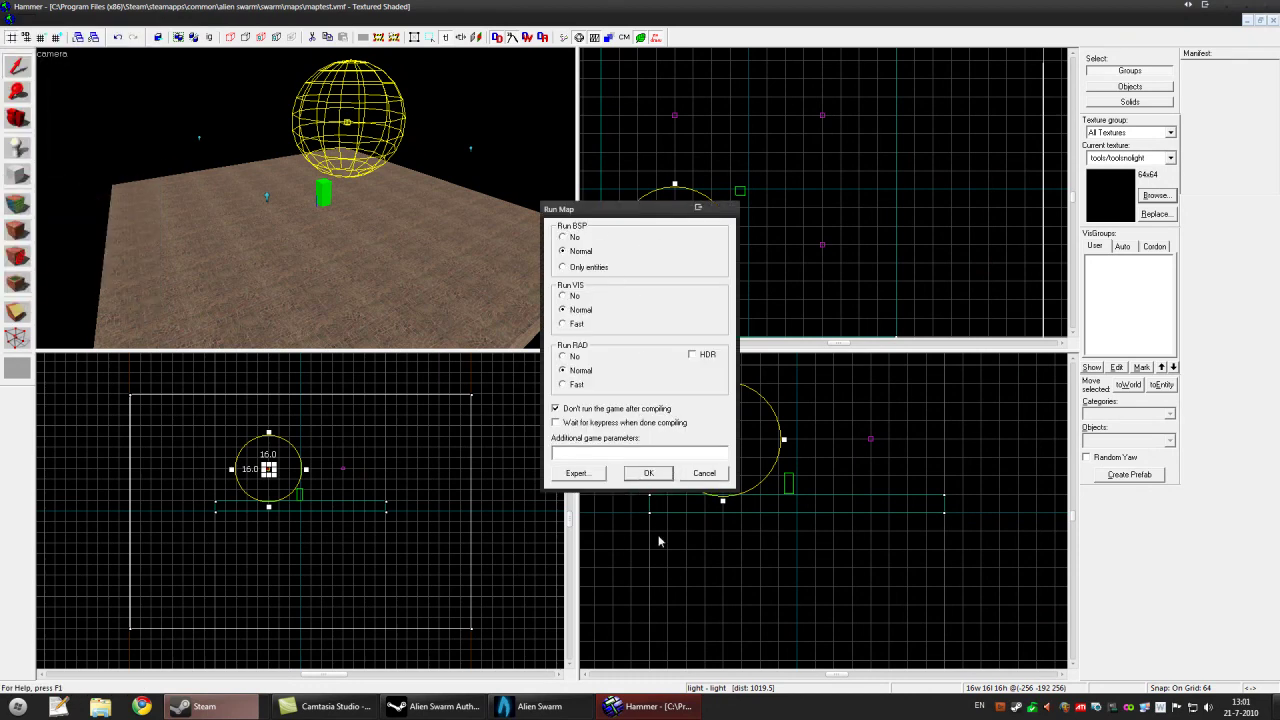
left_click(648, 473)
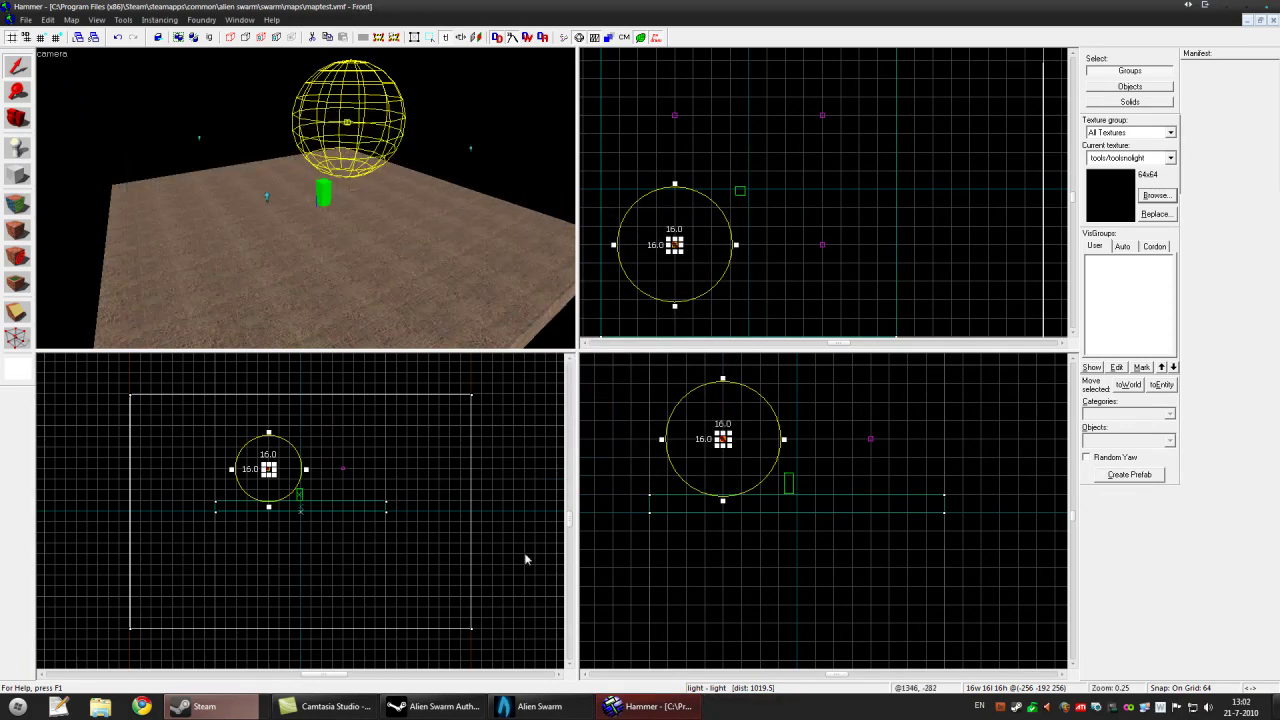
Switch to Alien Swarm, exit to its main menu and check that the developer console is enabled in the keyboard options
left_click(540, 706)
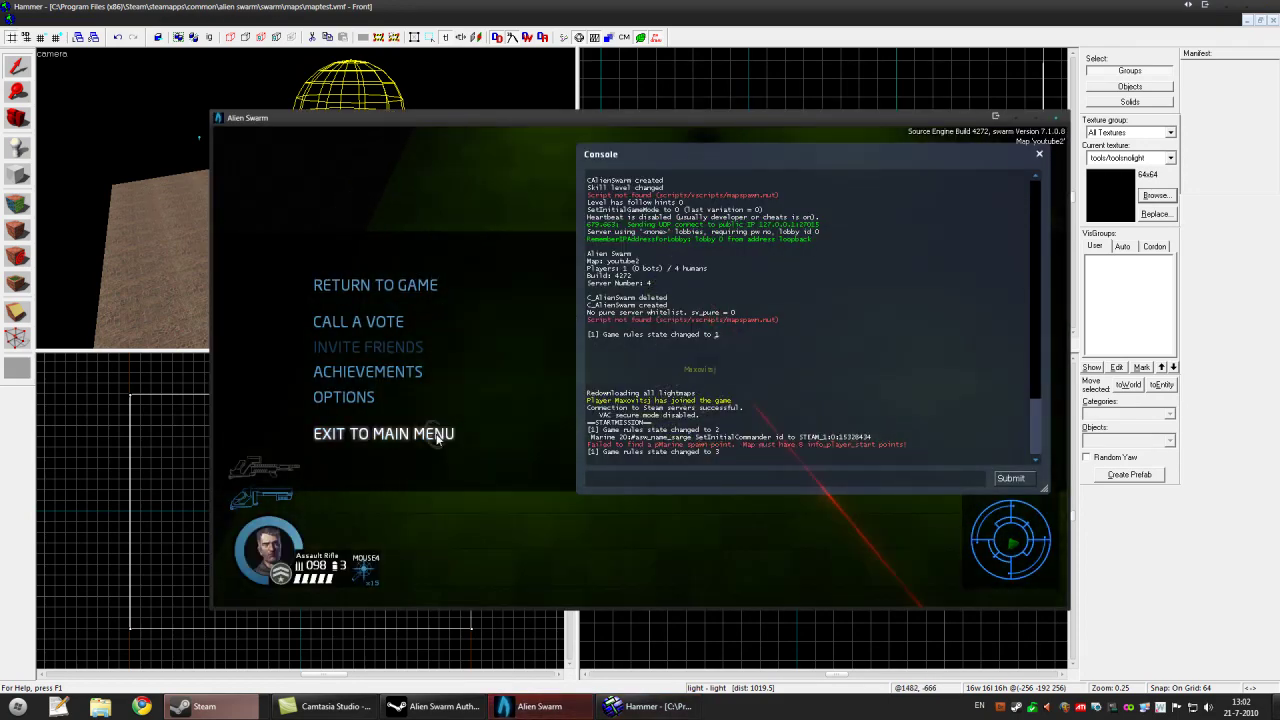
left_click(598, 403)
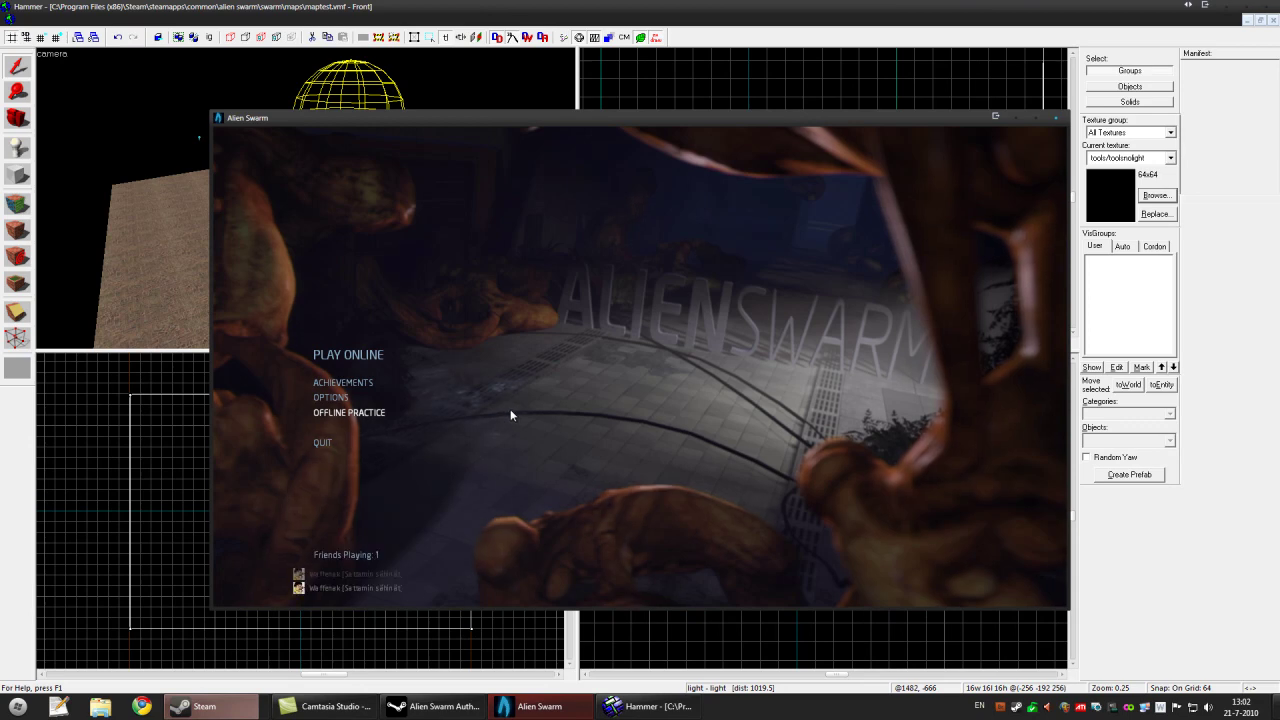
left_click(340, 398)
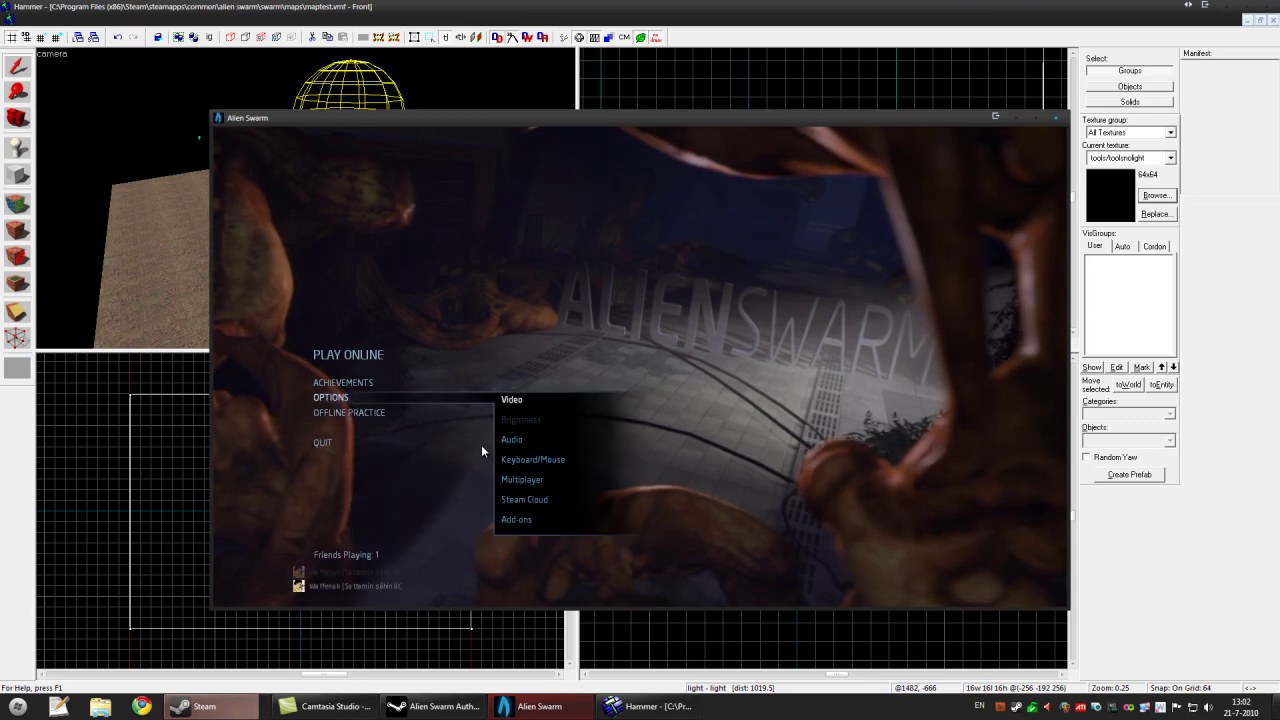
left_click(520, 460)
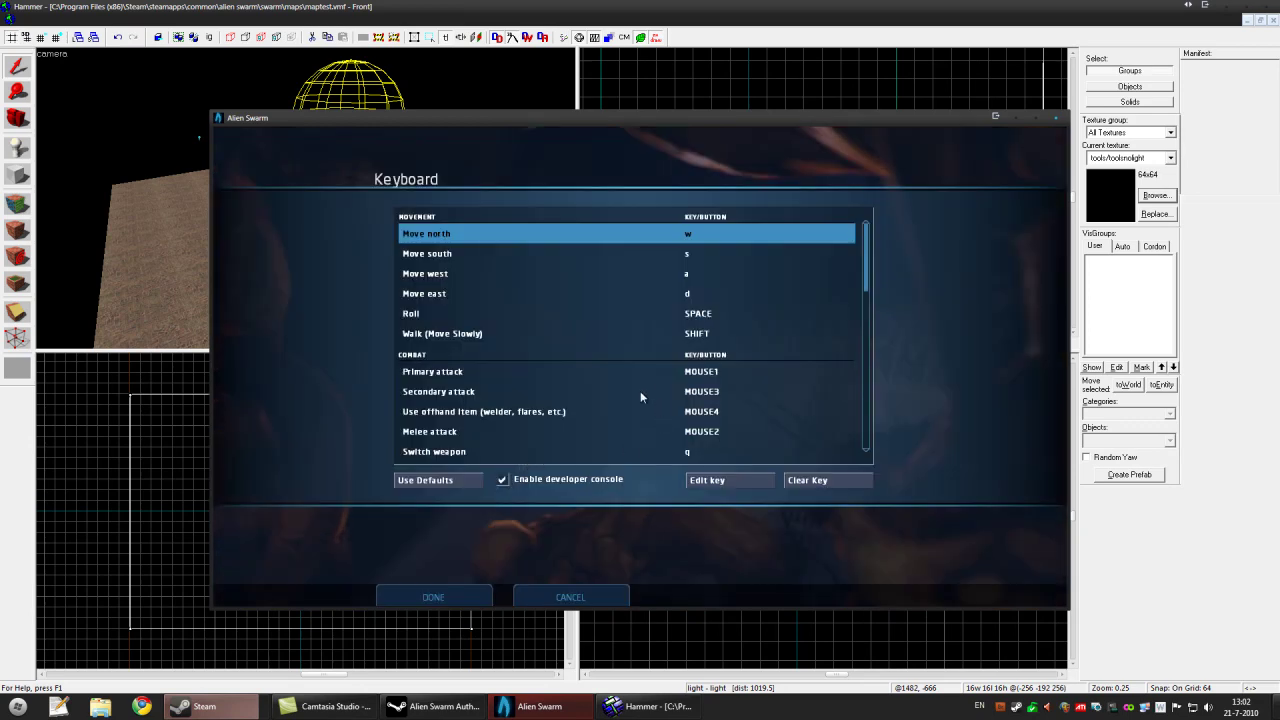
left_click(430, 592)
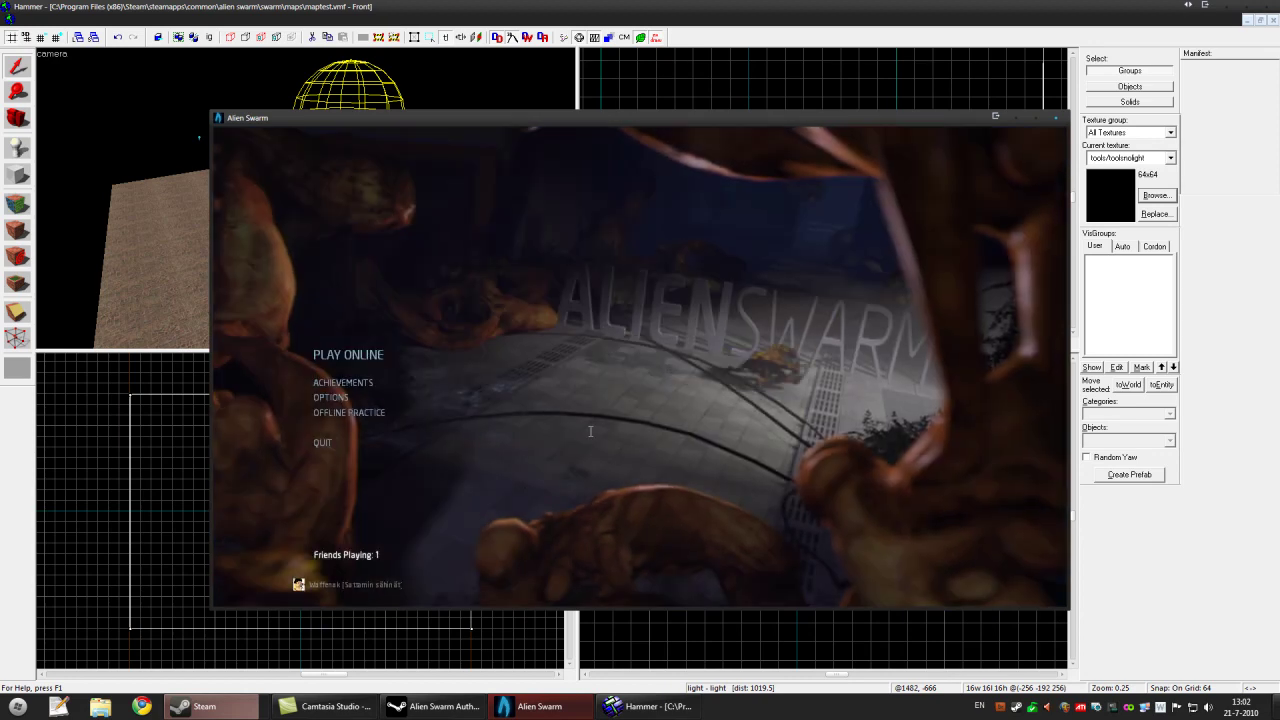
Load the compiled map with the console command "map maptest" and start the mission with the assault rifle marine
key("grave")
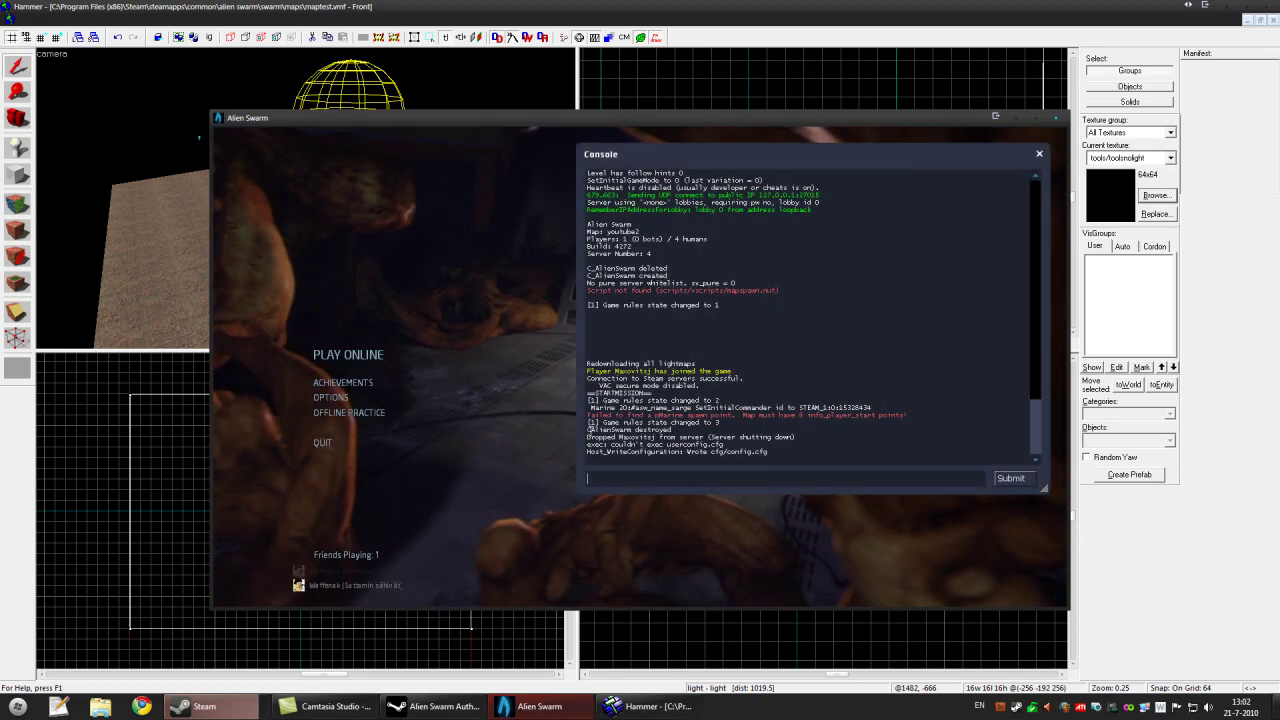
type("map")
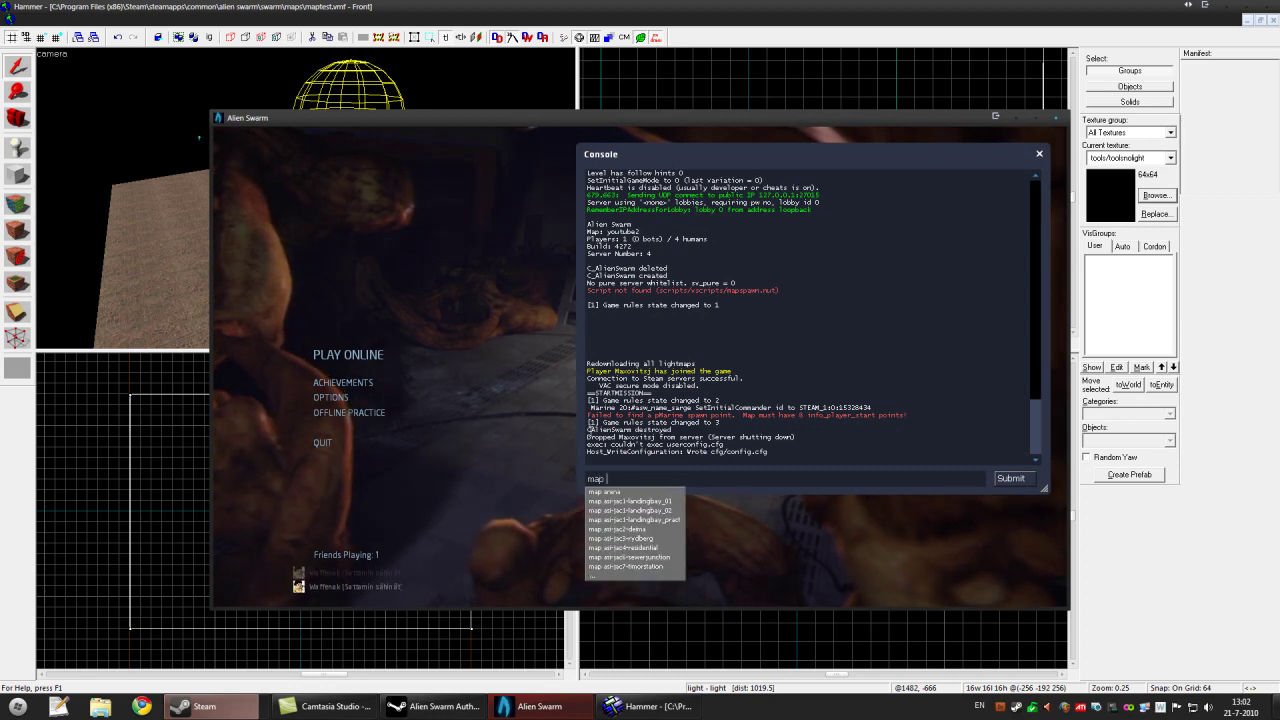
type(" map")
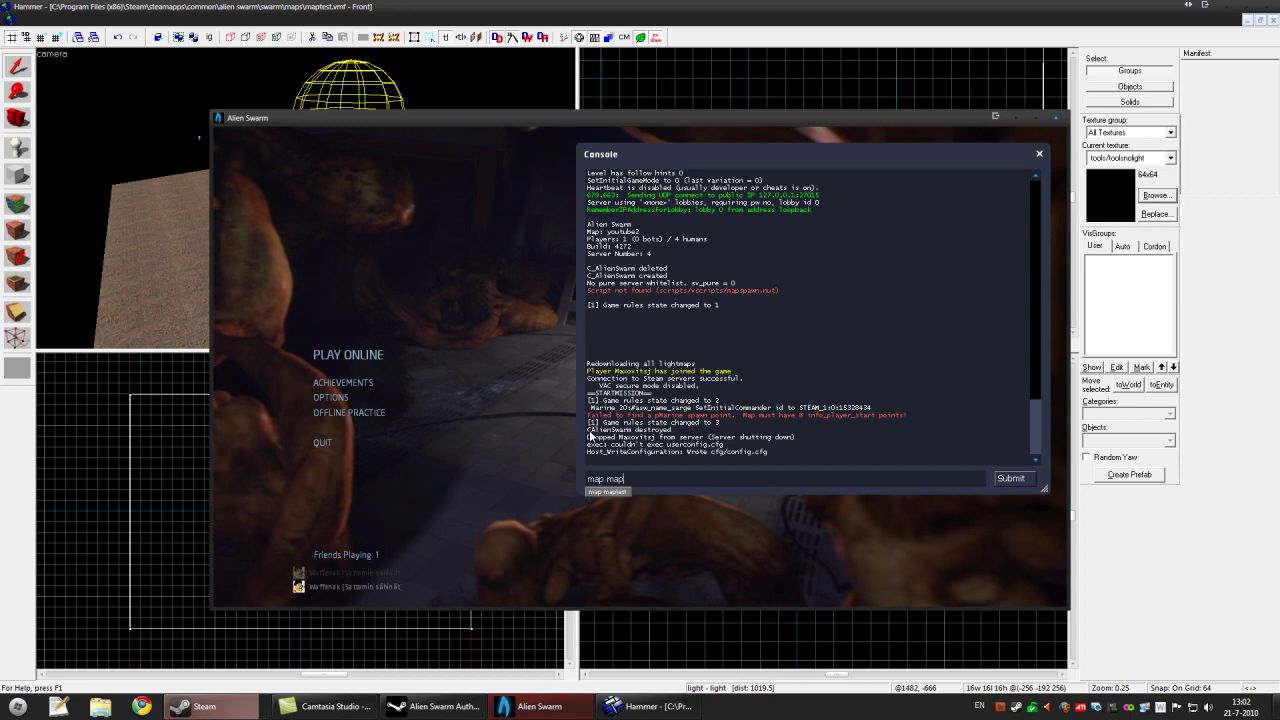
left_click(605, 492)
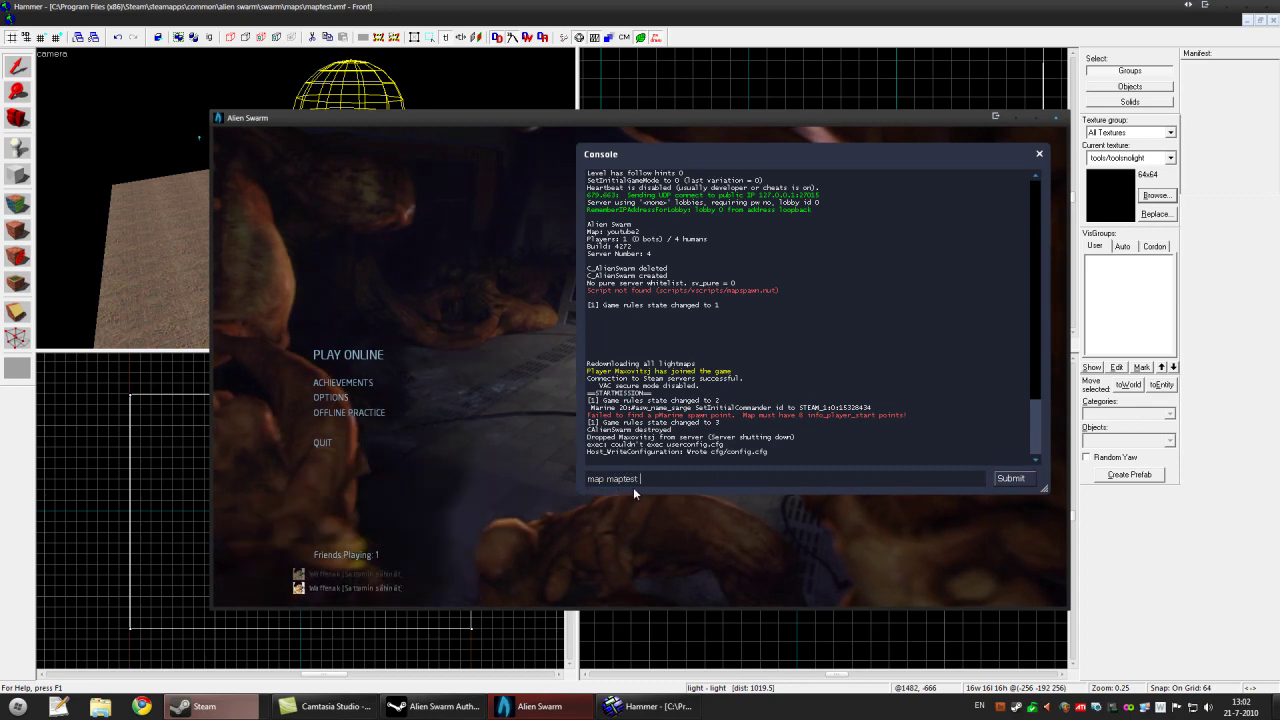
key("Return")
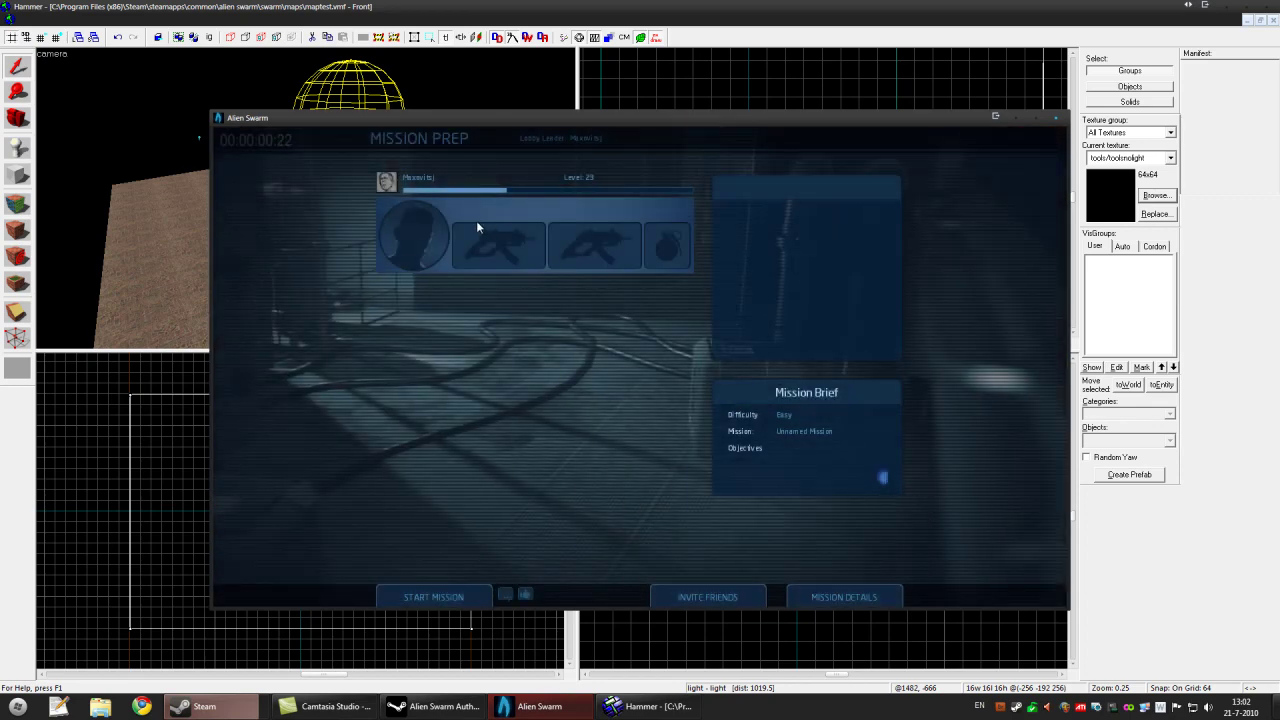
left_click(469, 228)
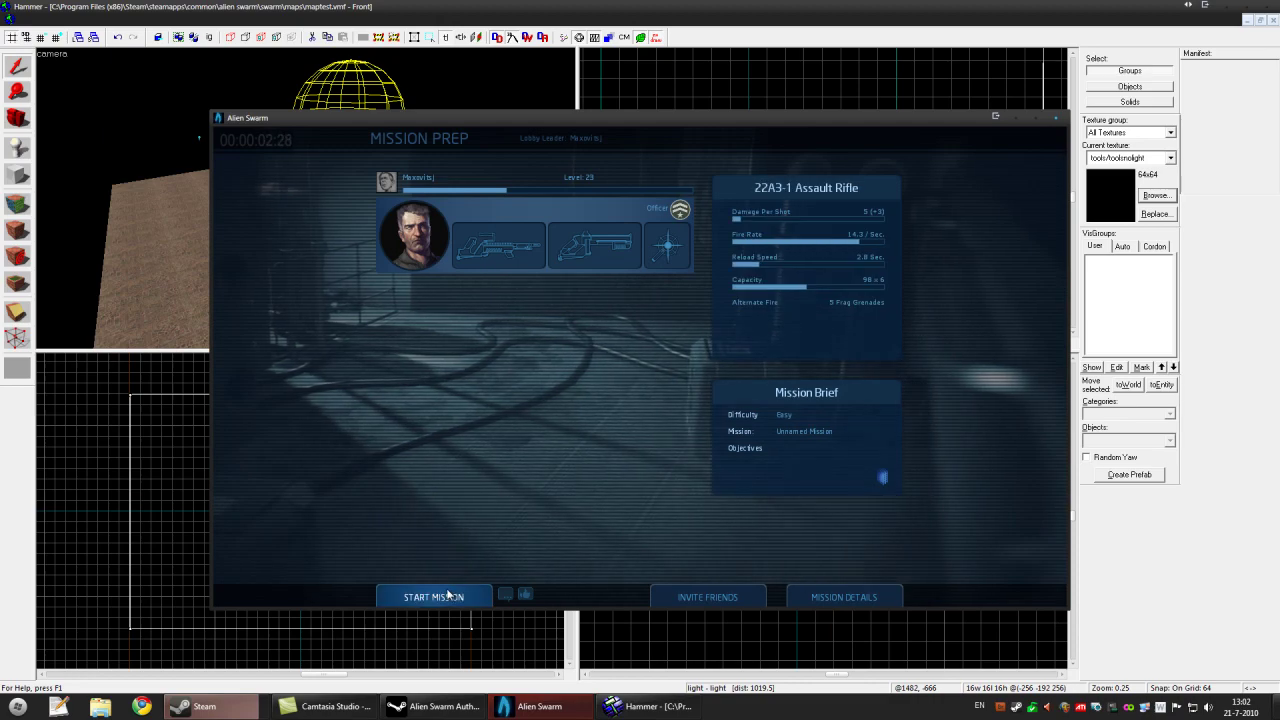
left_click(447, 596)
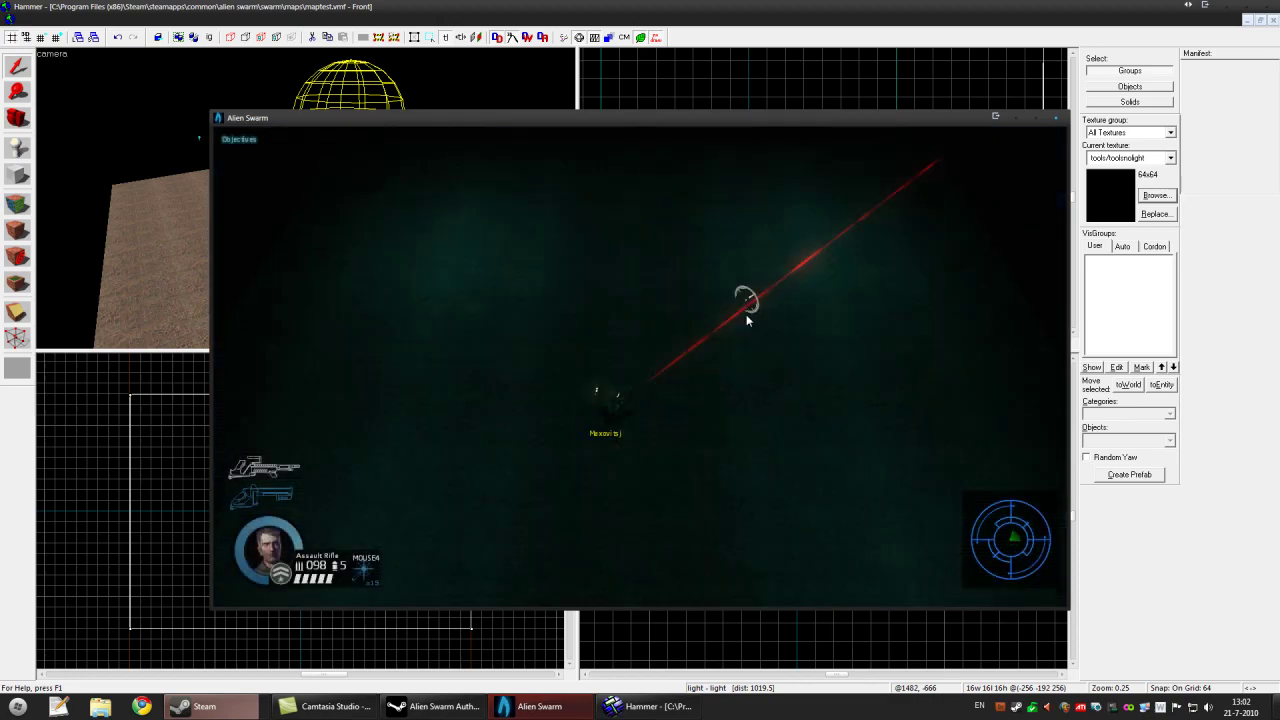
Walk the marine across the lit floor and fire grenades to examine the light patches in the game
key("d")
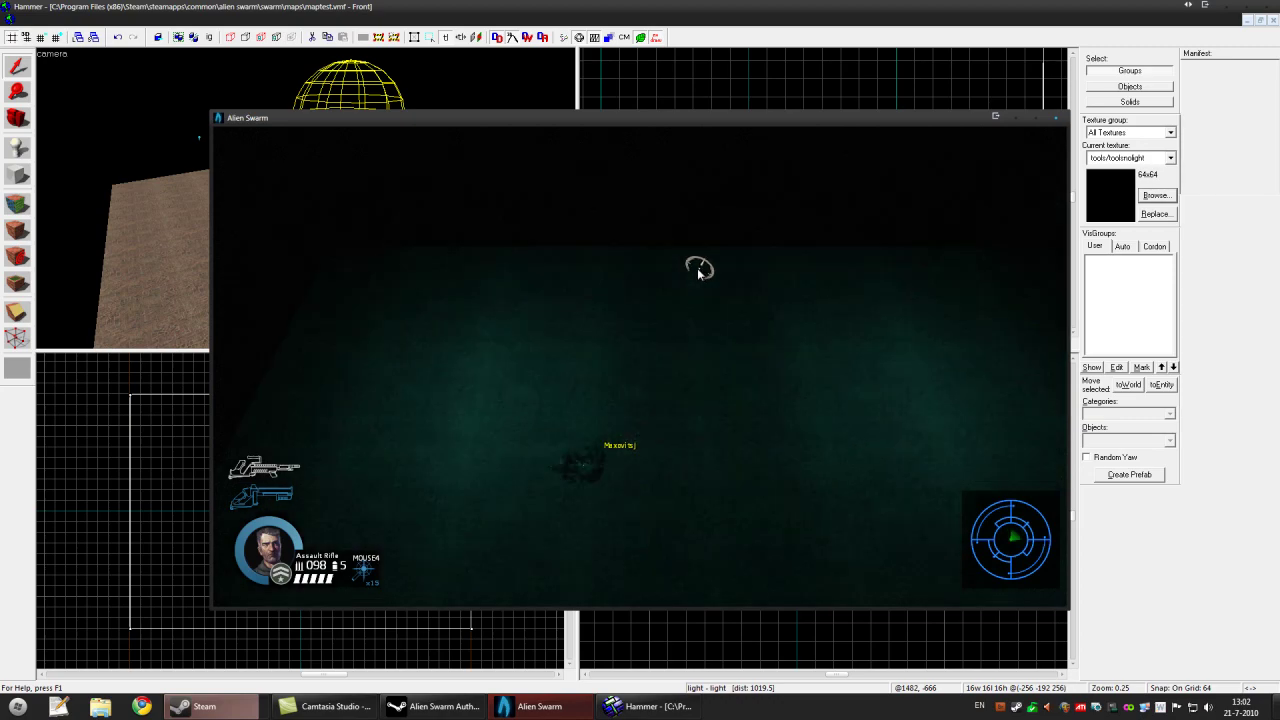
right_click(712, 300)
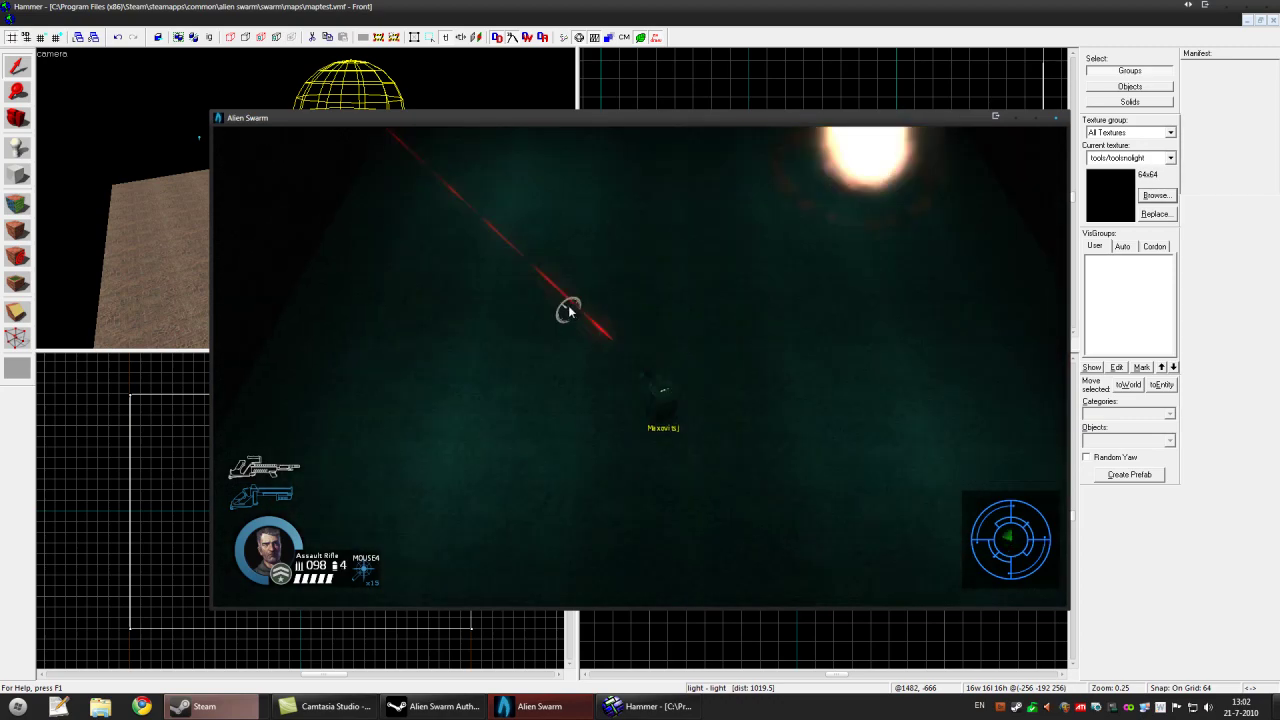
right_click(580, 222)
right_click(886, 258)
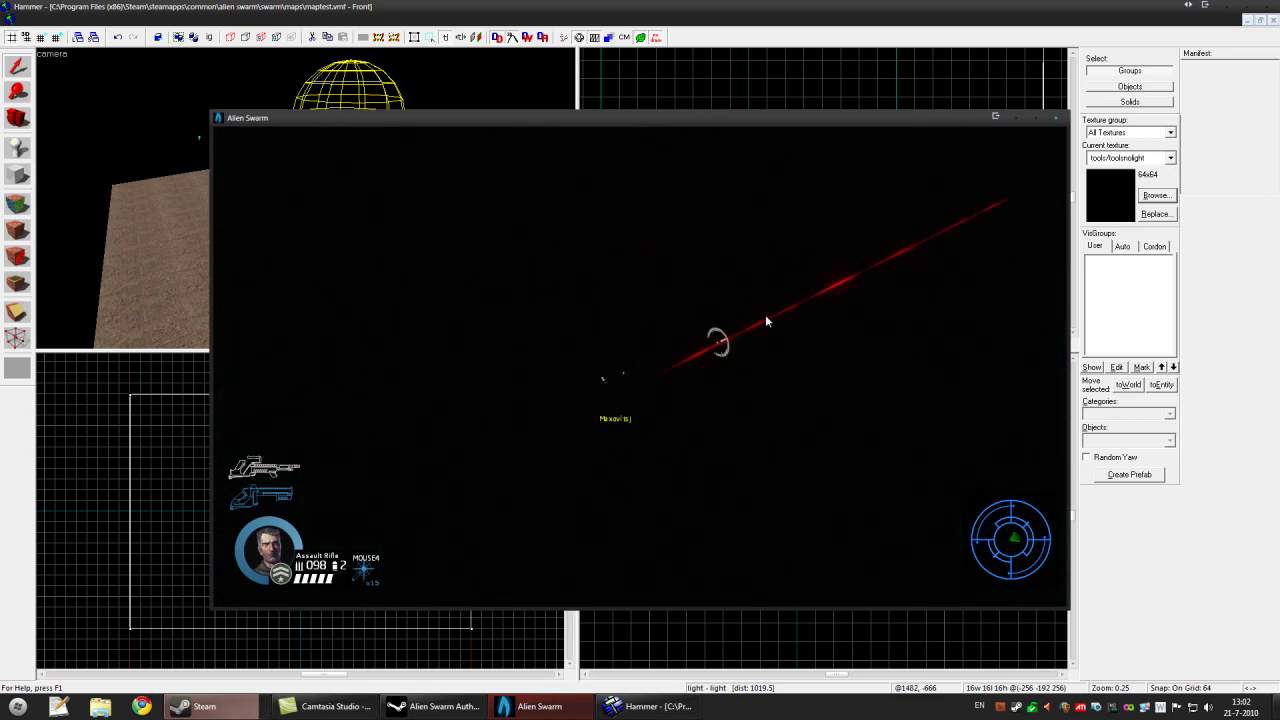
Launch flares into the unlit area and walk the marine among them to inspect the dark surroundings
middle_click(682, 275)
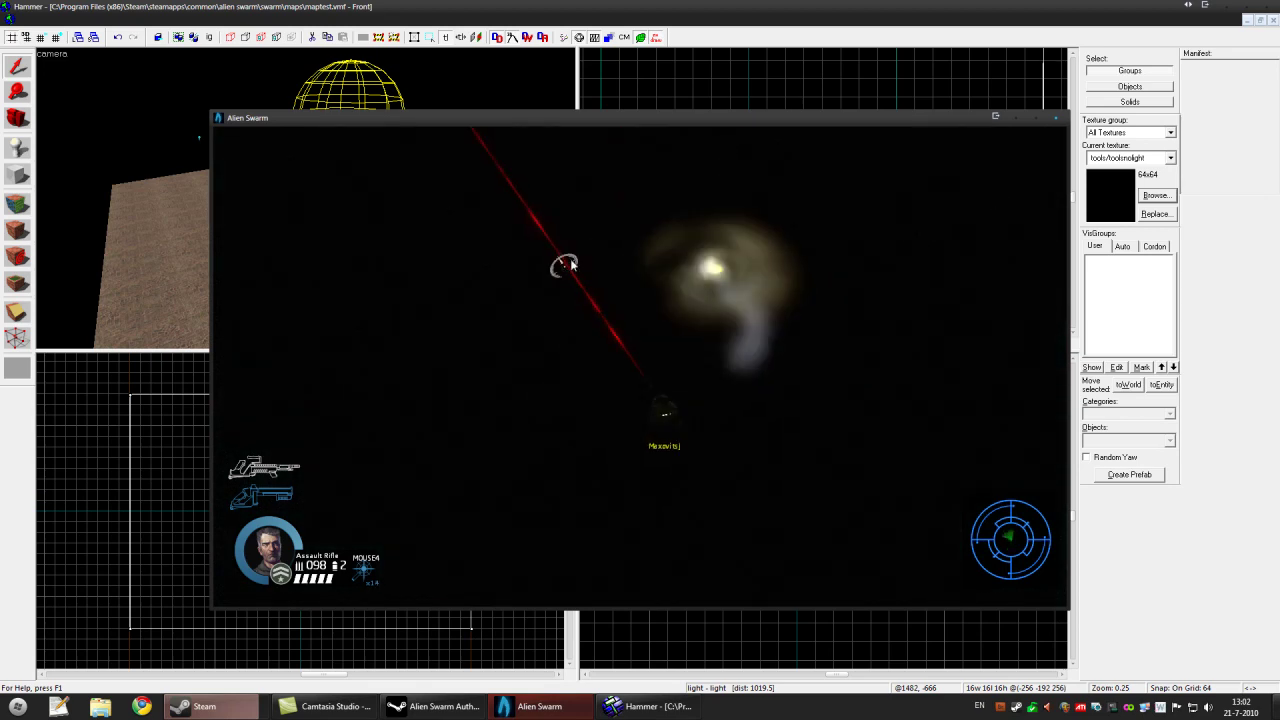
middle_click(571, 263)
key("s")
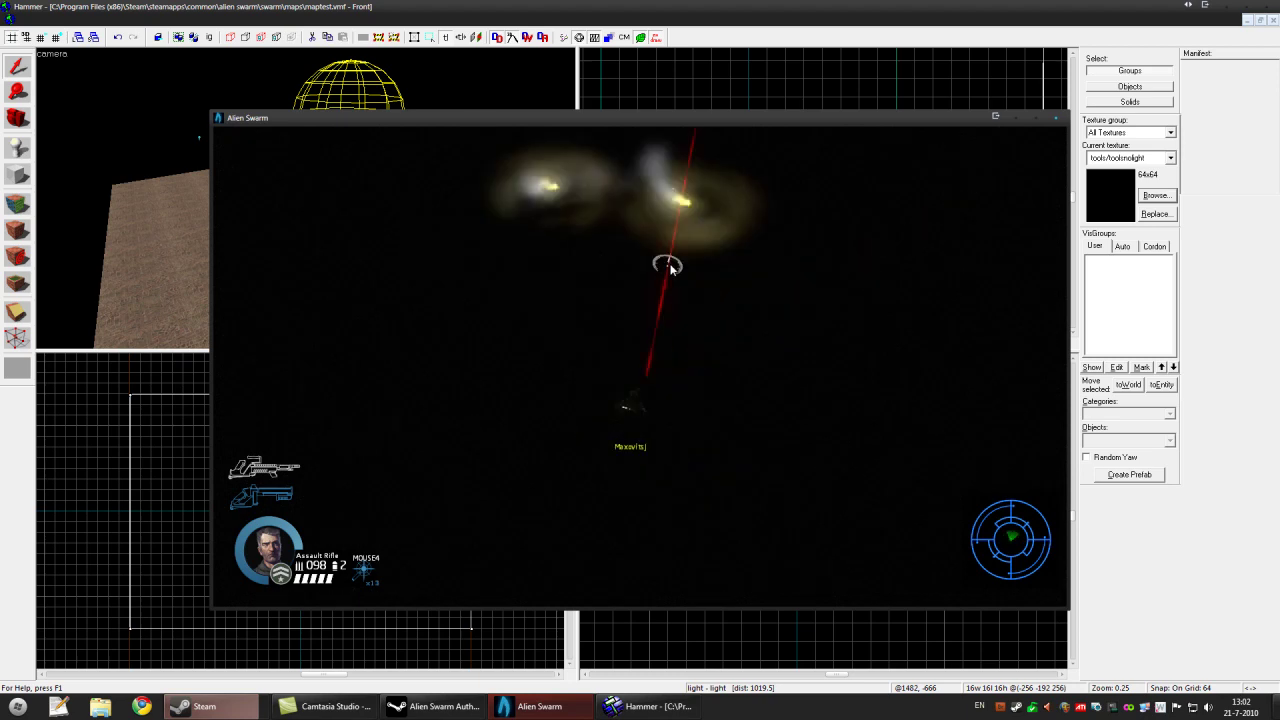
key("d")
key("w")
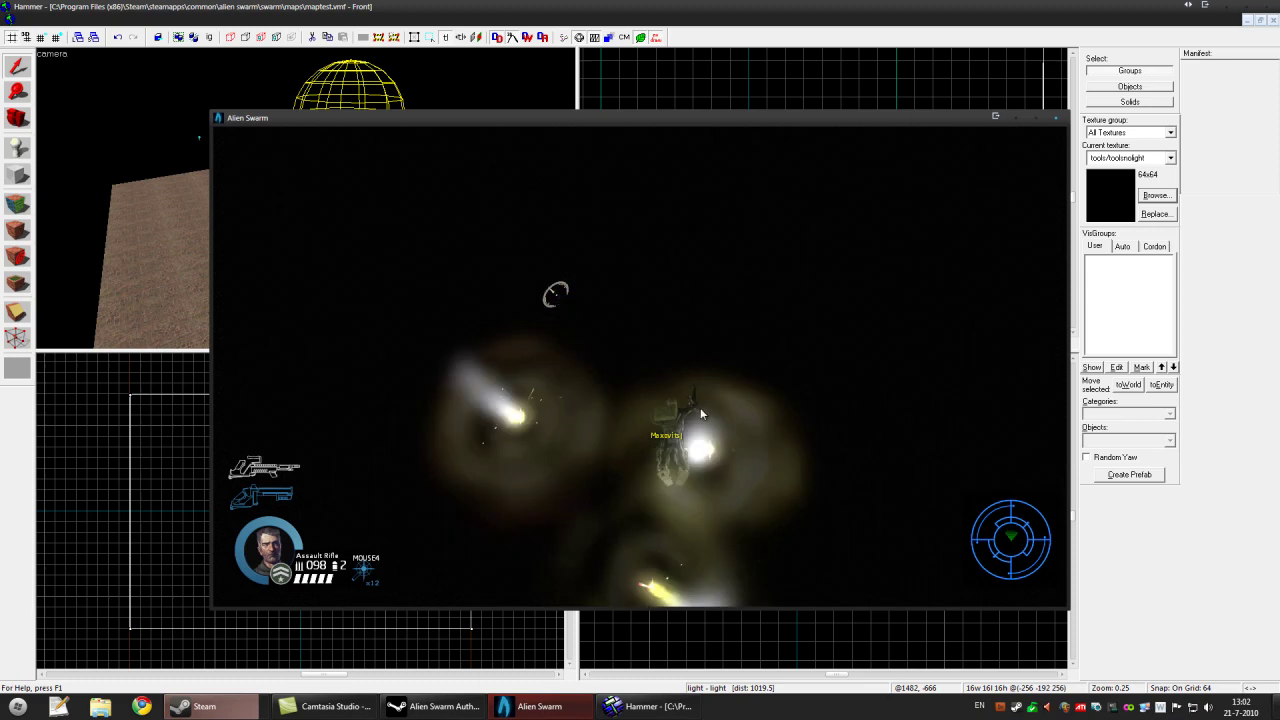
key("s")
key("a")
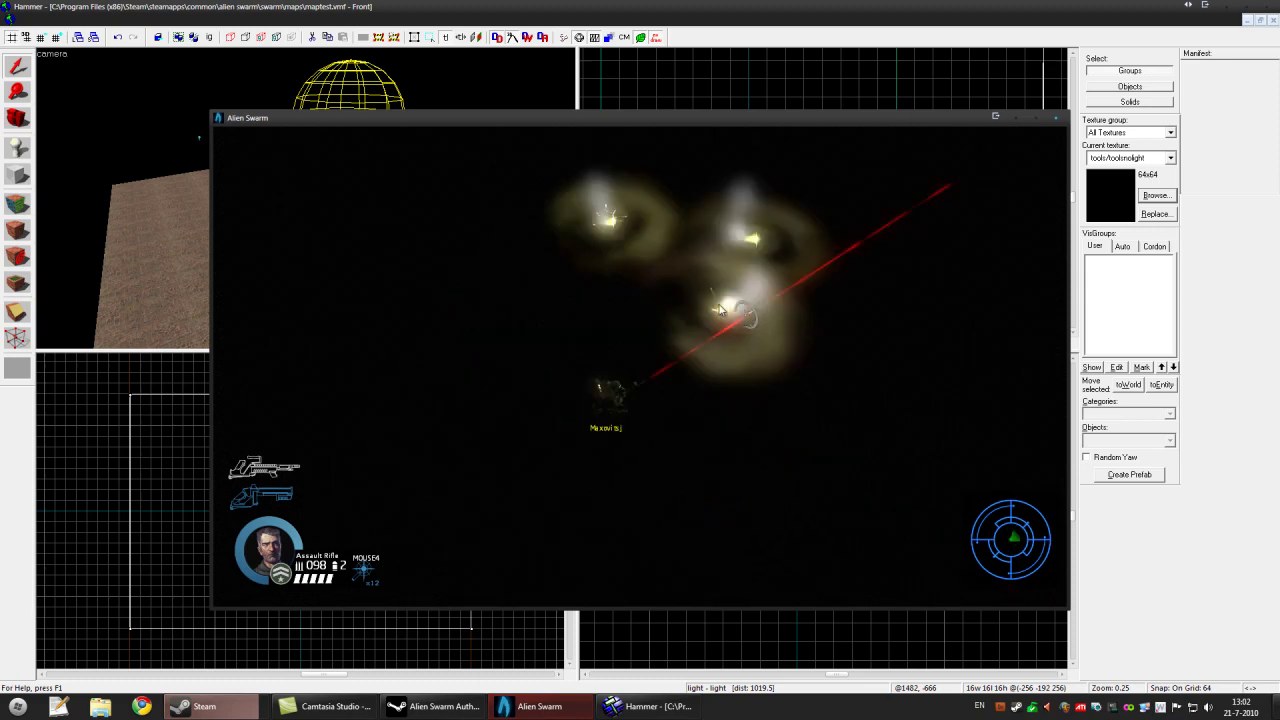